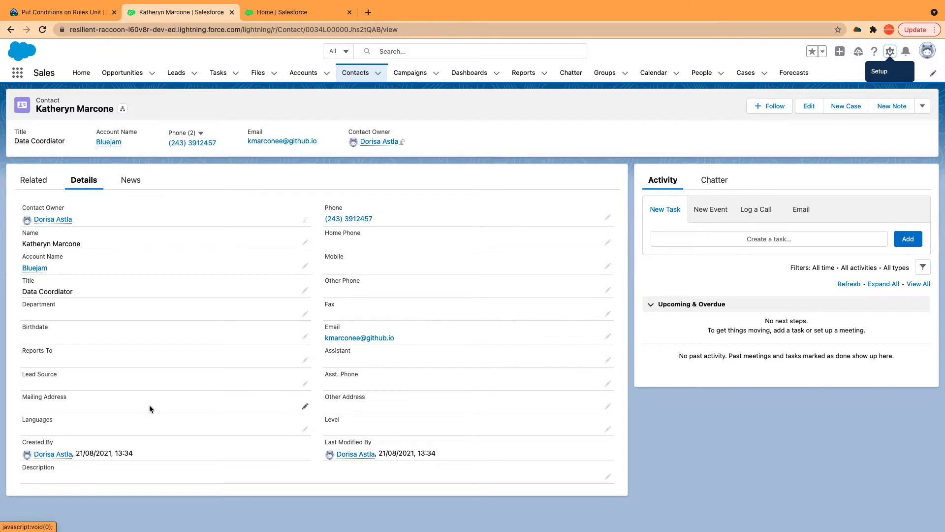
Step: Open the Bluejam account and examine its address and invoice details
{"action": "left_click", "coordinate": [298, 74]}
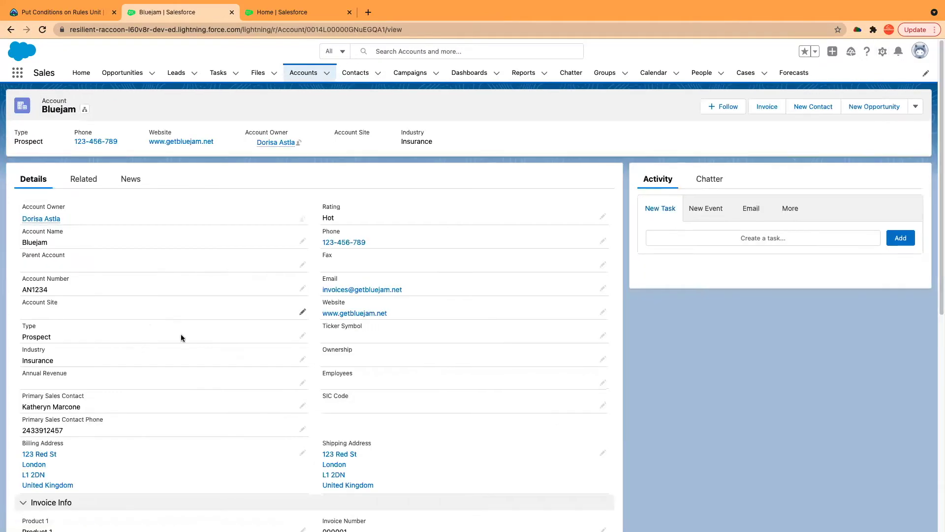
{"action": "scroll", "coordinate": [182, 338], "scroll_direction": "down", "scroll_amount": 3}
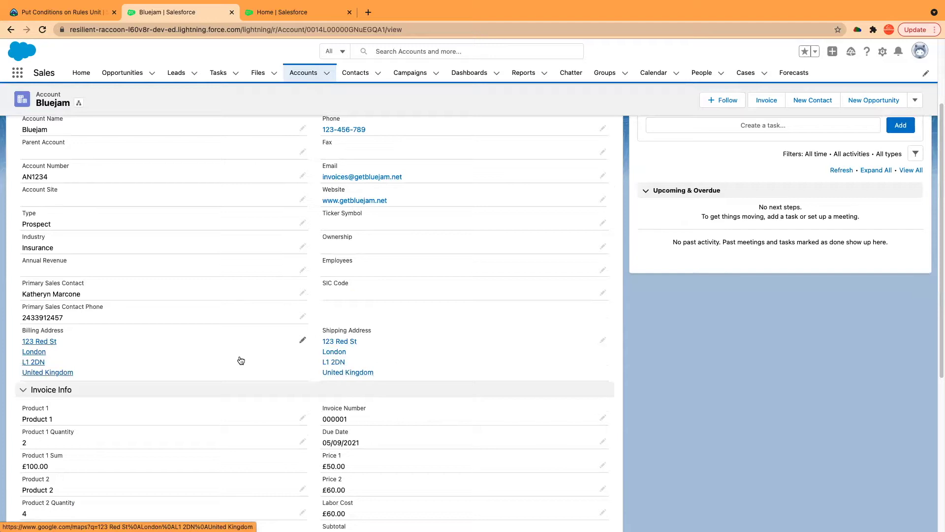
{"action": "scroll", "coordinate": [239, 357], "scroll_direction": "up", "scroll_amount": 3}
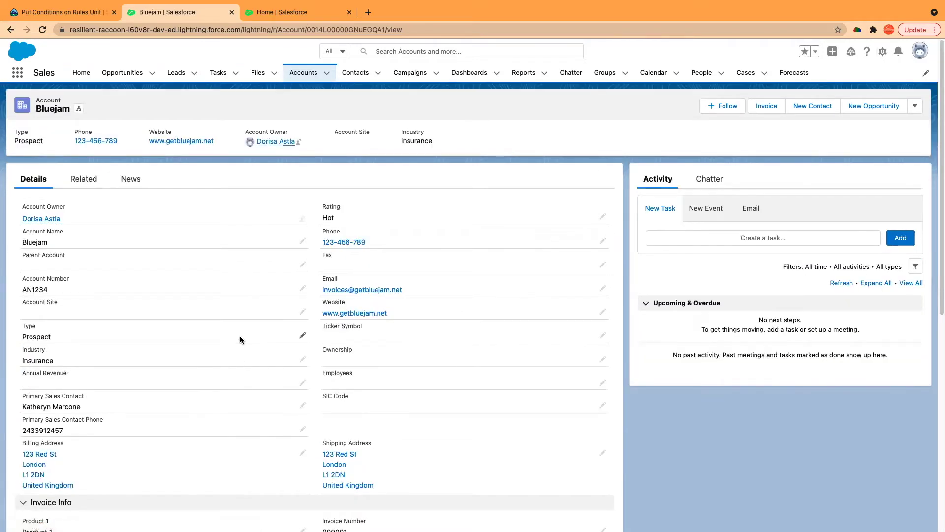
Step: Open the details of the contact related to the Bluejam account
{"action": "left_click", "coordinate": [83, 179]}
{"action": "mouse_move", "coordinate": [62, 308]}
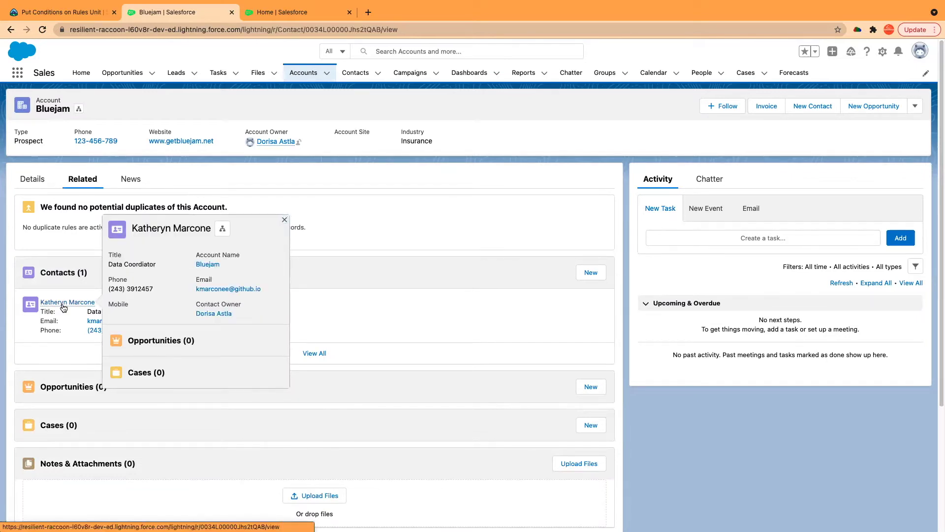
{"action": "left_click", "coordinate": [61, 303]}
{"action": "left_click", "coordinate": [84, 188]}
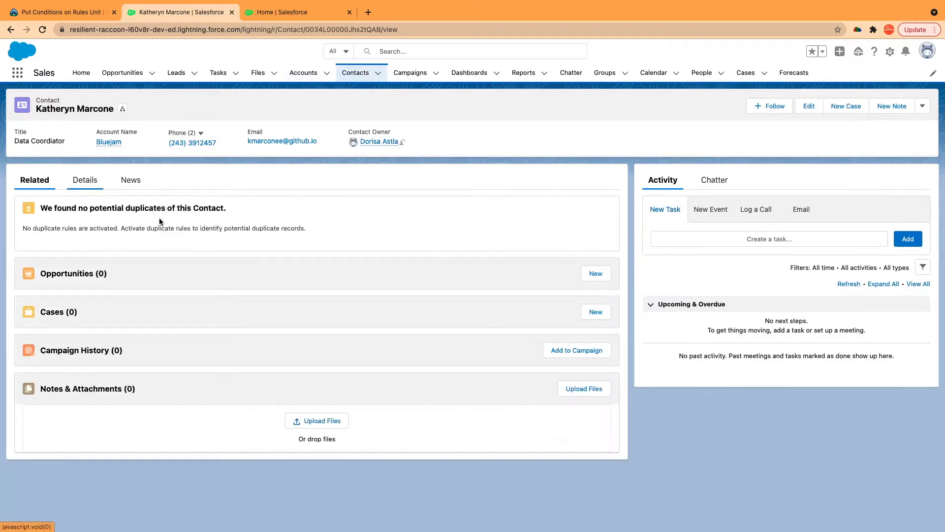
Step: Search Salesforce Setup for "process builder" and open Process Builder
{"action": "left_click", "coordinate": [276, 12]}
{"action": "left_click", "coordinate": [47, 99]}
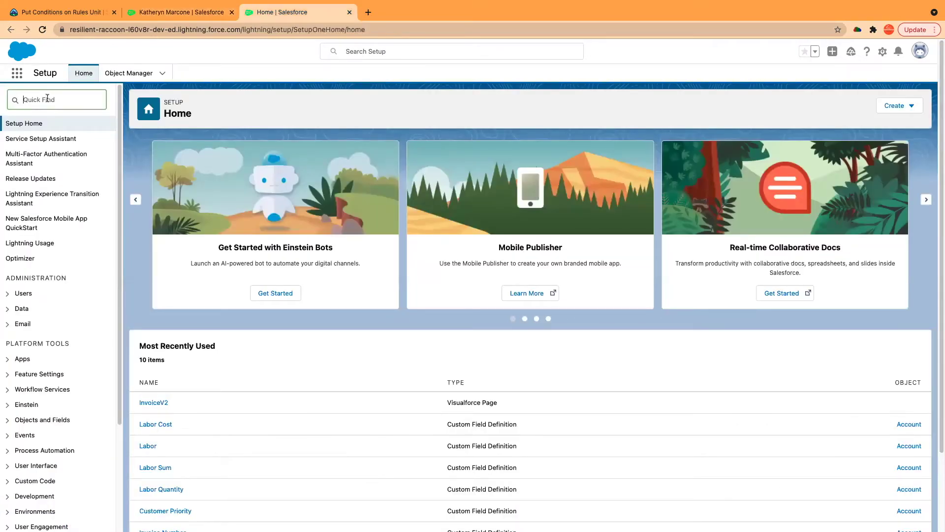
{"action": "type", "text": "process builder"}
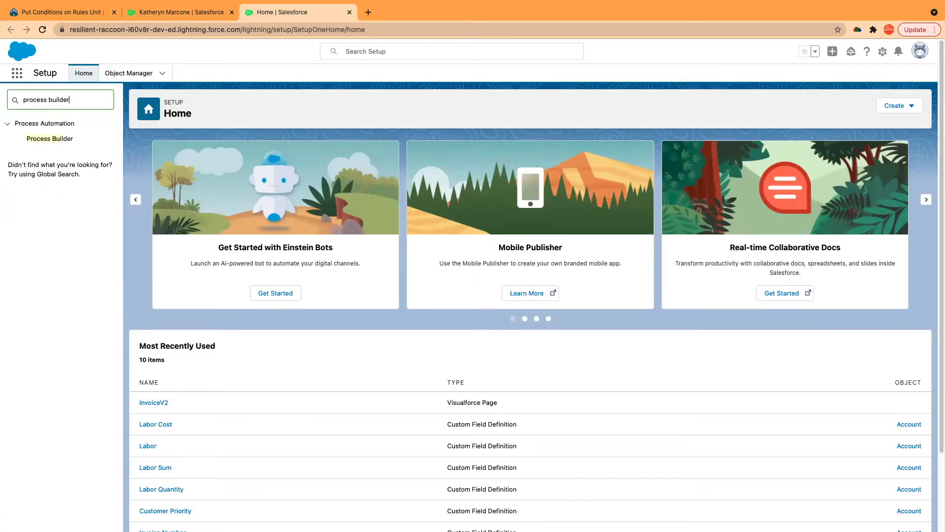
{"action": "left_click", "coordinate": [51, 139]}
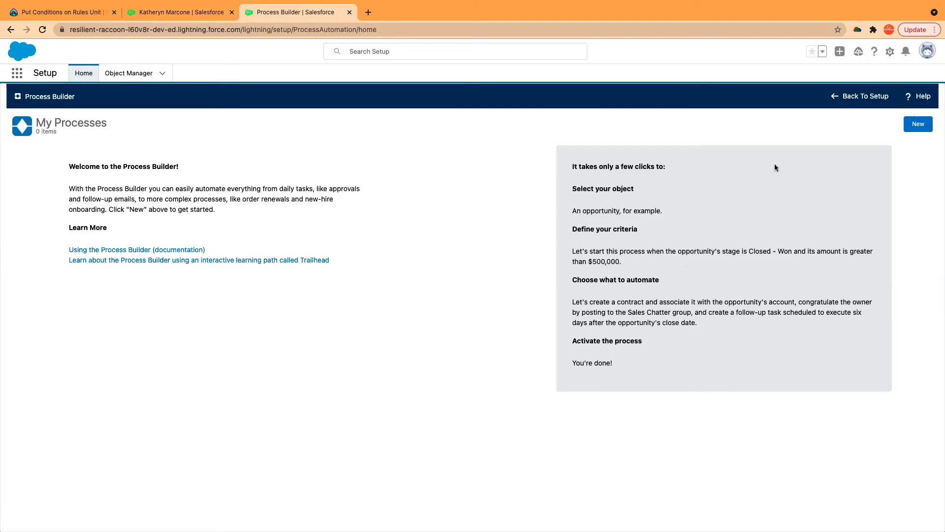
Step: Create a process named "Contact IsCreated IsUpdated" that starts when a record changes
{"action": "left_click", "coordinate": [918, 125]}
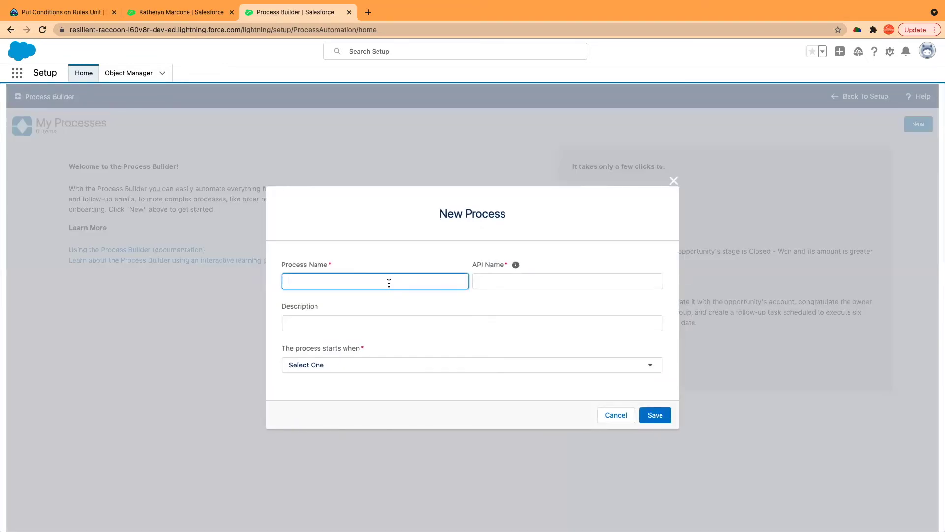
{"action": "type", "text": "Contact IsCreated IsUpdated"}
{"action": "key", "text": "Tab"}
{"action": "key", "text": "Tab"}
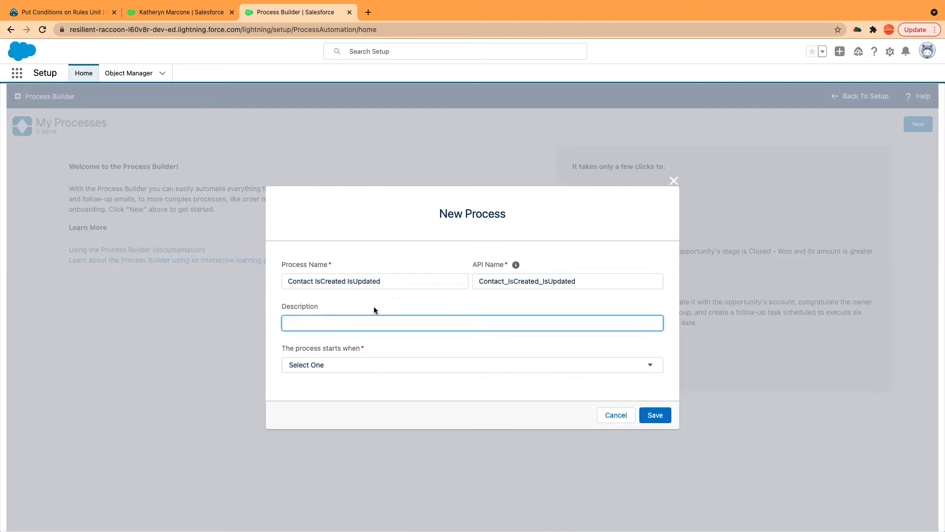
{"action": "left_click", "coordinate": [650, 366]}
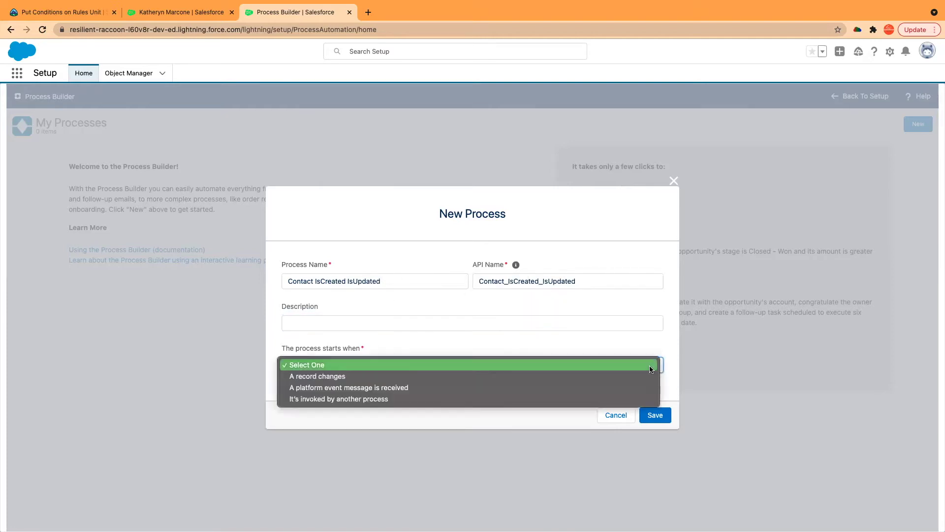
{"action": "left_click", "coordinate": [527, 376]}
{"action": "left_click", "coordinate": [651, 415]}
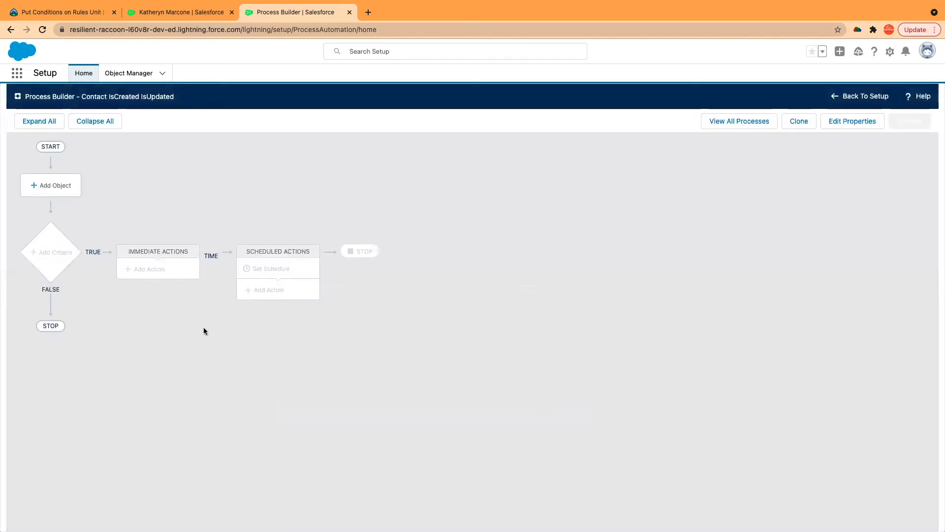
Step: Set the process object to Contact, start it when a record is created or edited, and save
{"action": "left_click", "coordinate": [47, 186]}
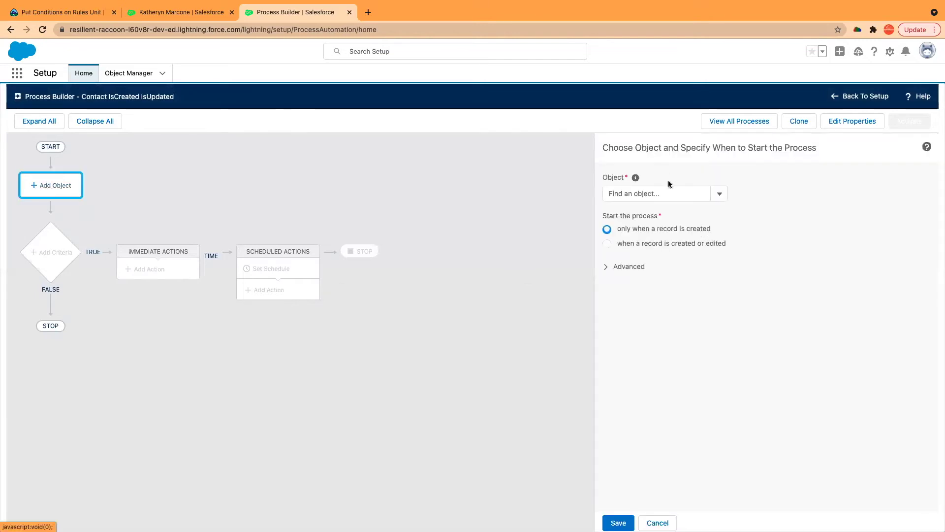
{"action": "left_click", "coordinate": [674, 196]}
{"action": "type", "text": "Contact"}
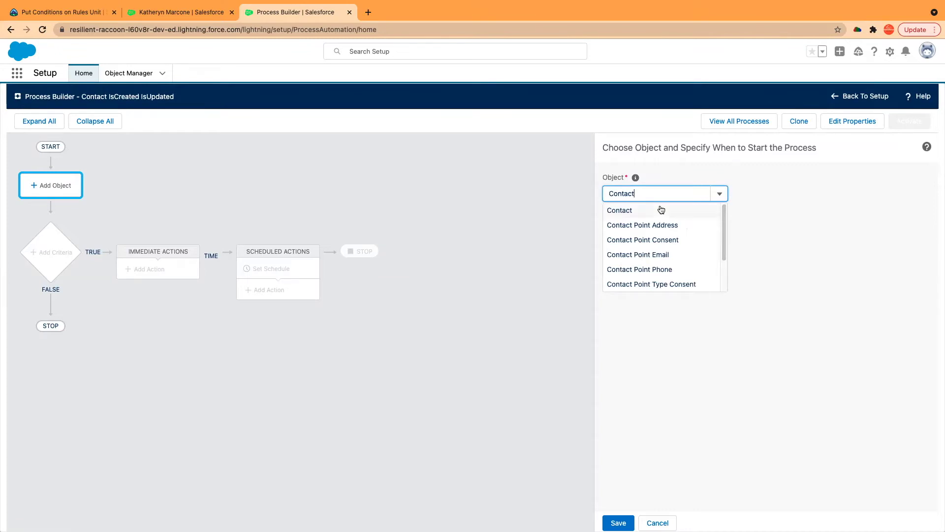
{"action": "left_click", "coordinate": [660, 210]}
{"action": "left_click", "coordinate": [679, 244]}
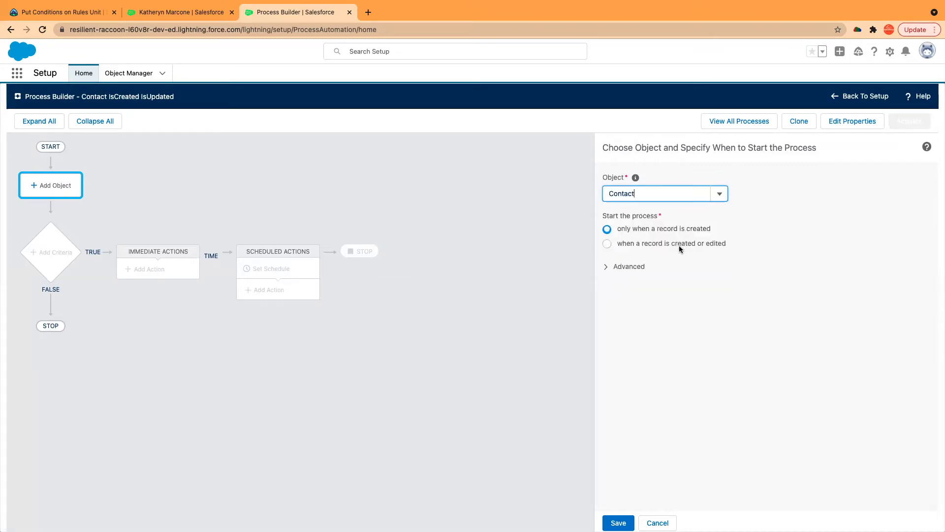
{"action": "left_click", "coordinate": [618, 522]}
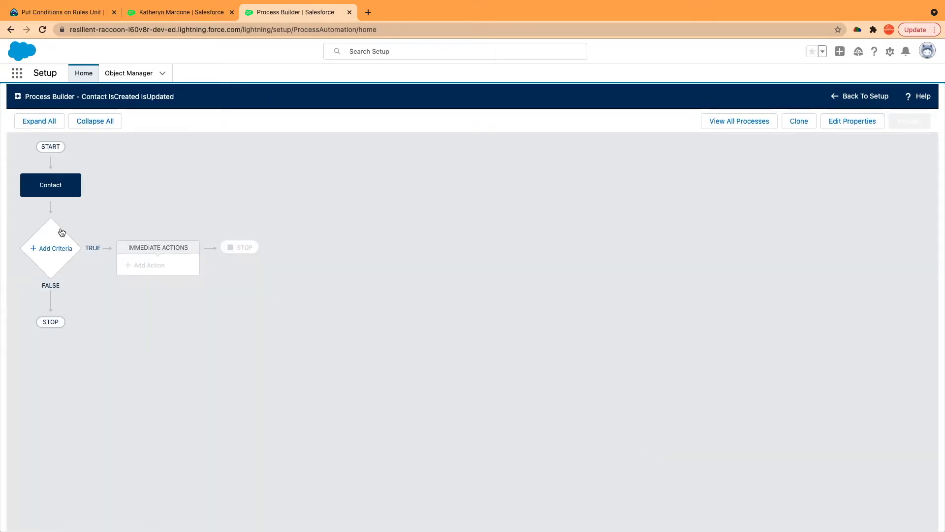
Step: Add criteria to the process and name them "Mail address is blank"
{"action": "left_click", "coordinate": [43, 250]}
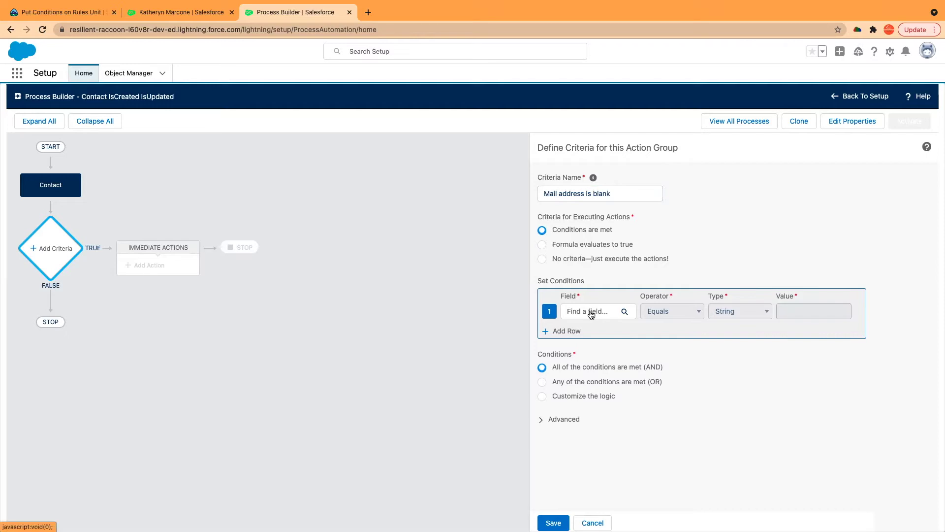
{"action": "left_click", "coordinate": [589, 310]}
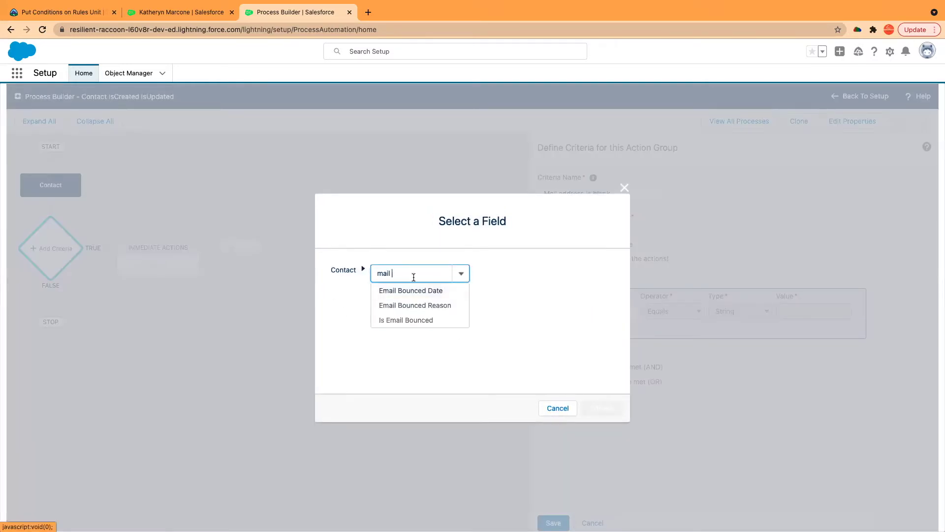
{"action": "type", "text": "mail addre"}
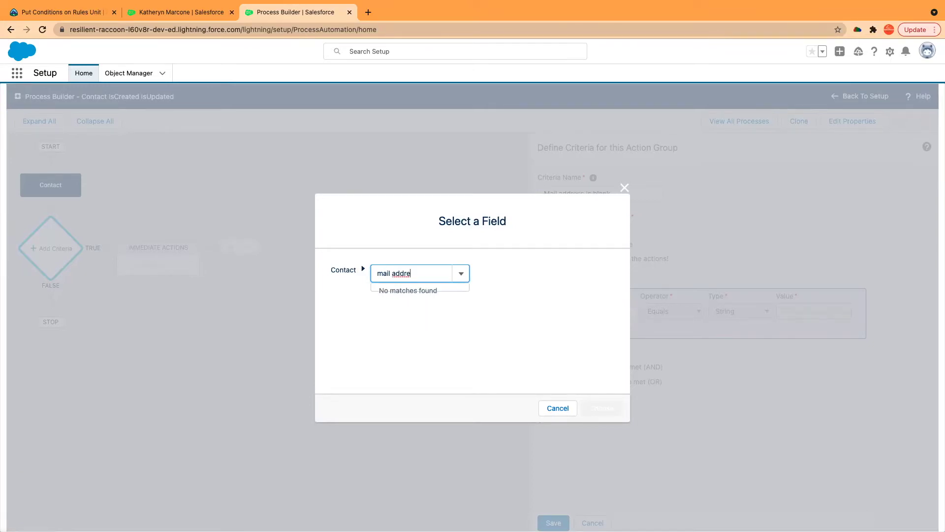
{"action": "key", "text": "BackSpace"}
{"action": "key", "text": "BackSpace"}
{"action": "key", "text": "BackSpace"}
{"action": "key", "text": "BackSpace"}
{"action": "key", "text": "BackSpace"}
{"action": "key", "text": "BackSpace"}
{"action": "key", "text": "BackSpace"}
{"action": "key", "text": "BackSpace"}
{"action": "key", "text": "BackSpace"}
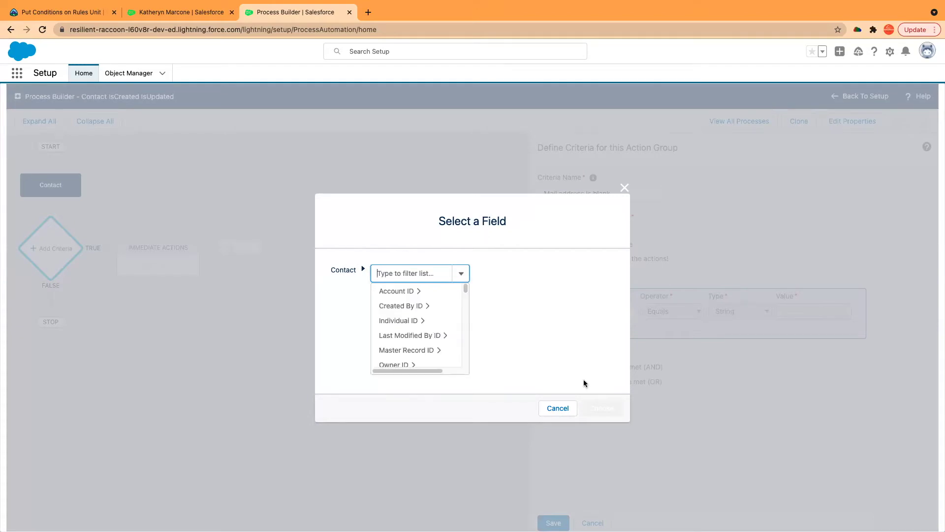
{"action": "left_click", "coordinate": [556, 408]}
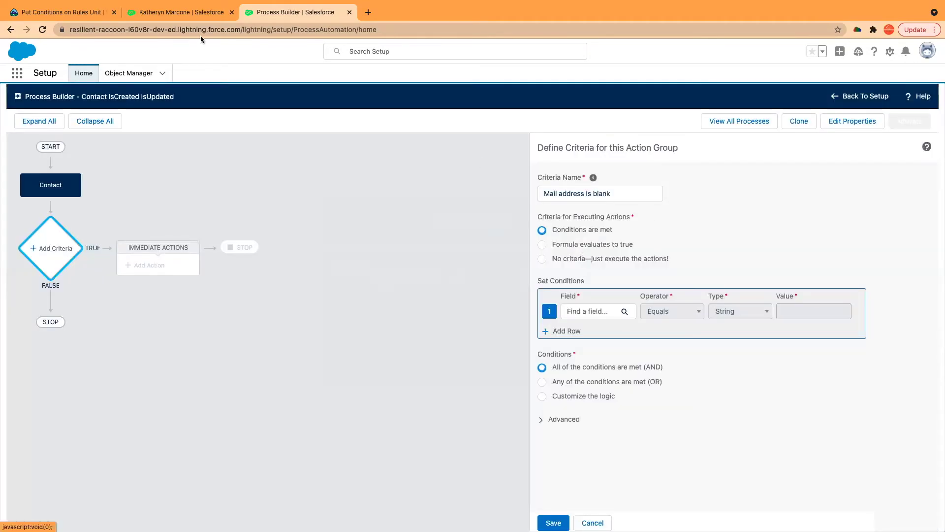
Step: Check how the mailing address field is labelled on the contact record and return to the process
{"action": "left_click", "coordinate": [197, 12]}
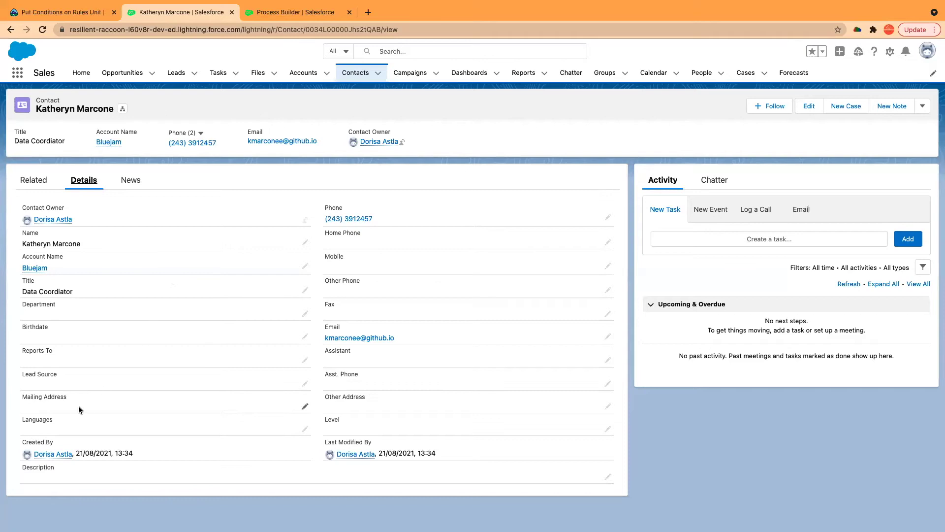
{"action": "left_click_drag", "start_coordinate": [76, 402], "coordinate": [4, 401]}
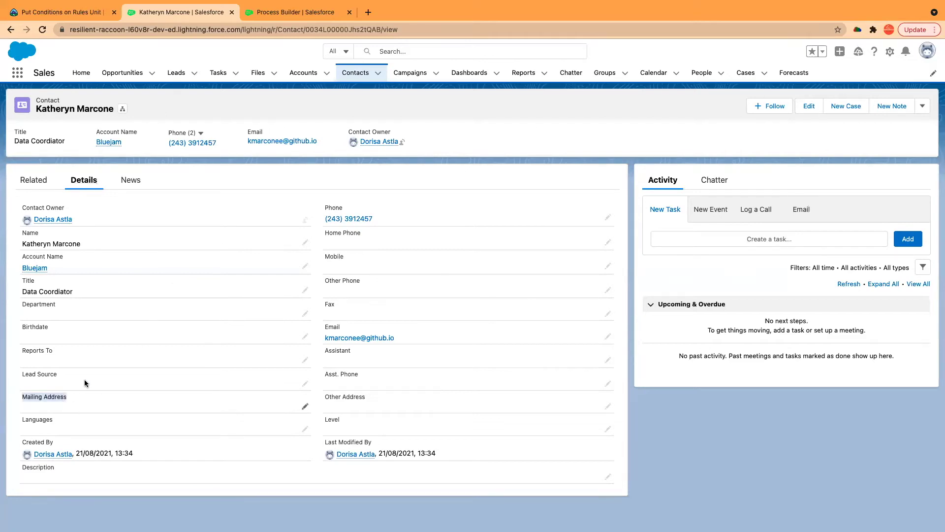
{"action": "left_click", "coordinate": [286, 15]}
Step: Search the Contact fields for "Mailing" for the first condition
{"action": "left_click", "coordinate": [600, 315]}
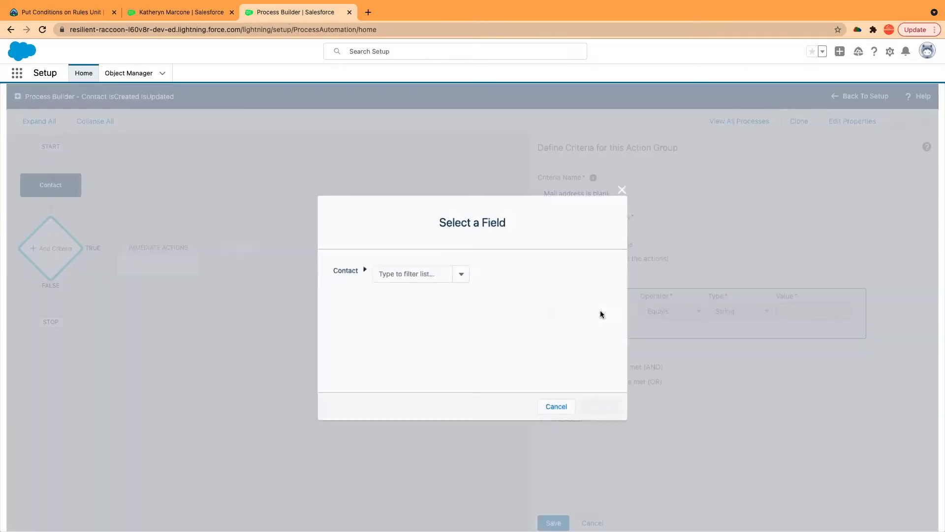
{"action": "type", "text": "Mailing"}
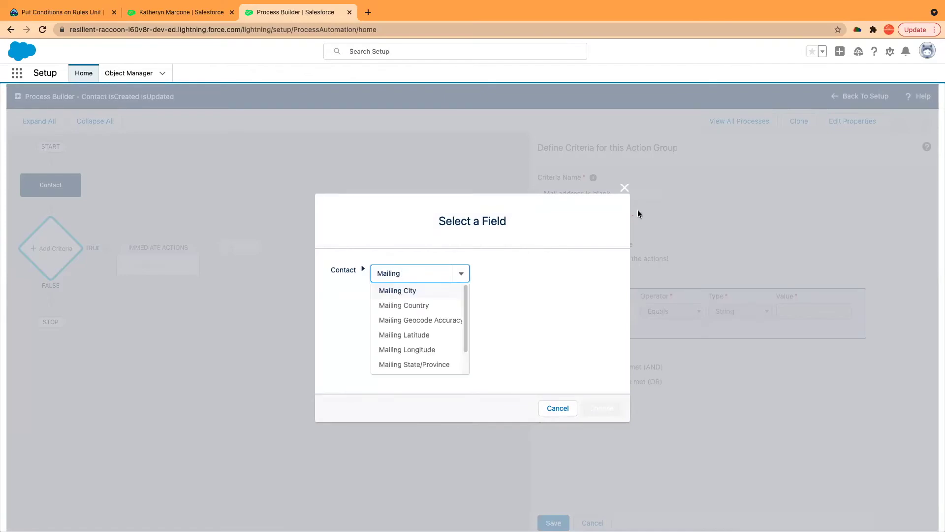
Step: Open the contact record for editing and examine which individual fields make up its mailing address
{"action": "left_click", "coordinate": [163, 13]}
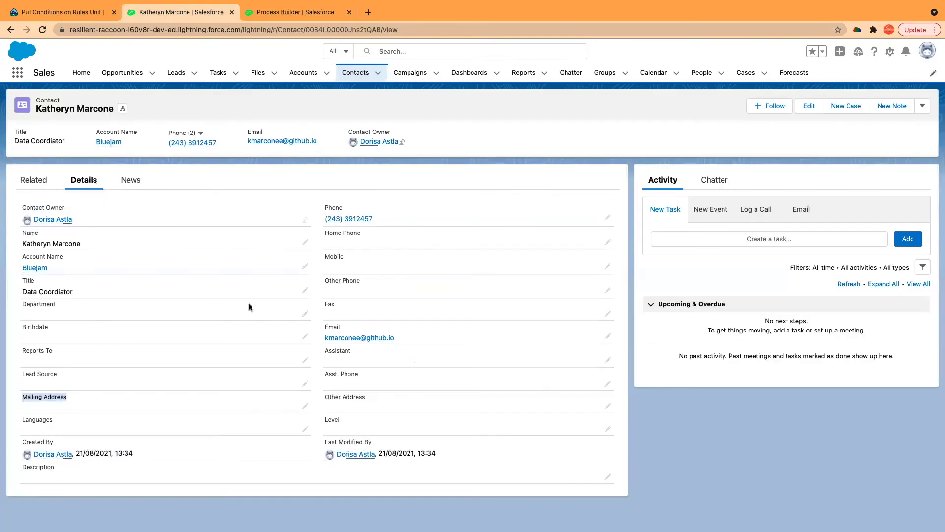
{"action": "double_click", "coordinate": [235, 385]}
{"action": "scroll", "coordinate": [243, 401], "scroll_direction": "down", "scroll_amount": 3}
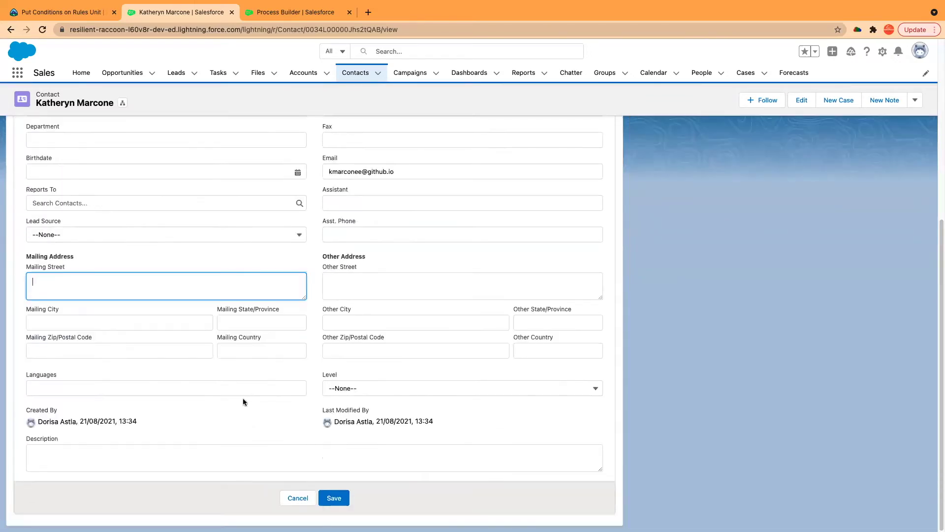
Step: Return to the process and choose the Mailing Street field for the first condition
{"action": "left_click", "coordinate": [291, 13]}
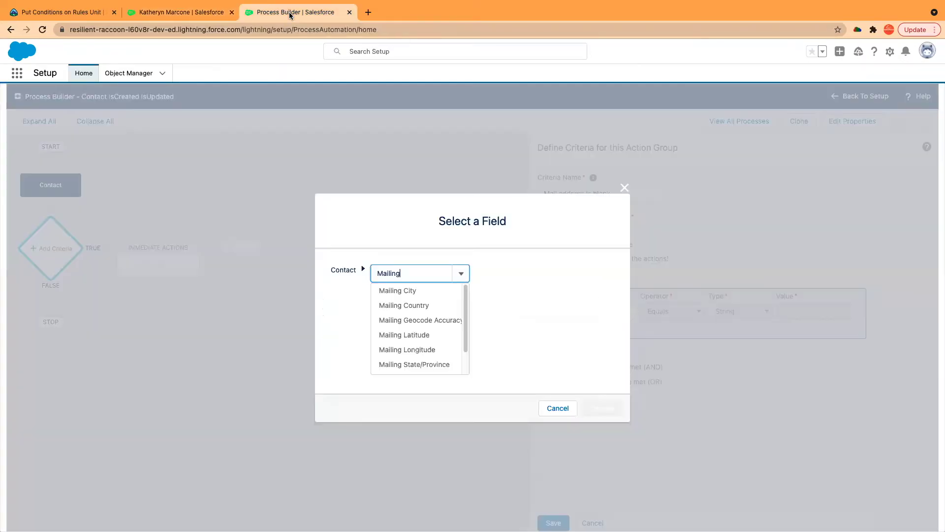
{"action": "type", "text": "street"}
{"action": "left_click", "coordinate": [432, 290]}
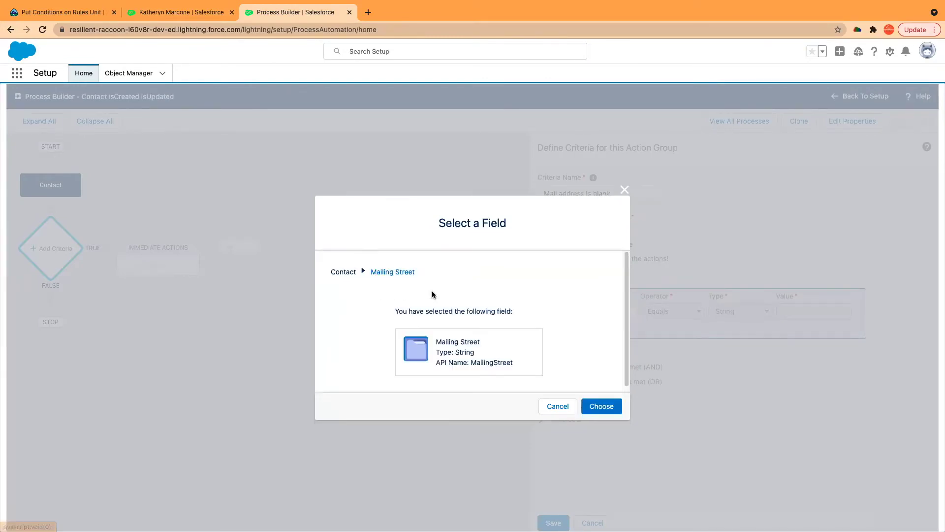
{"action": "left_click", "coordinate": [594, 406]}
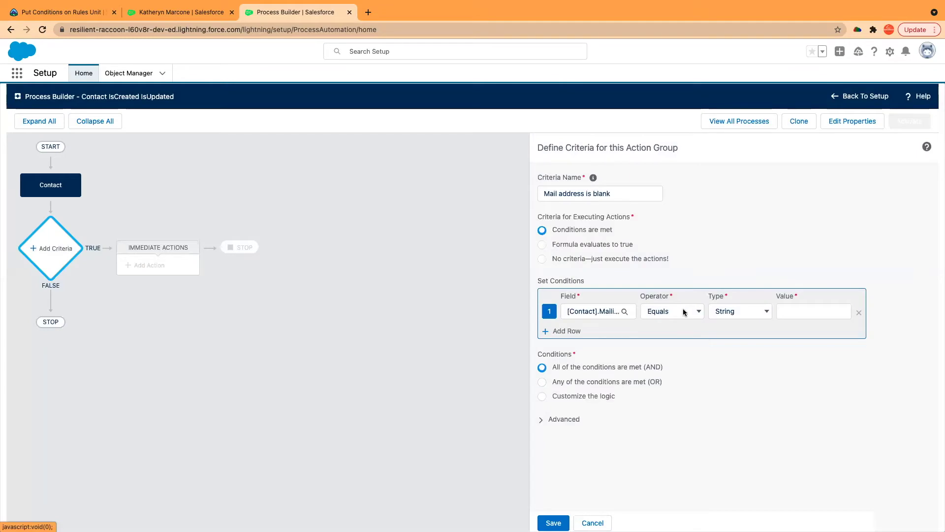
Step: Set the first condition's operator to Is null and its value to True
{"action": "left_click", "coordinate": [684, 312]}
{"action": "left_click", "coordinate": [679, 370]}
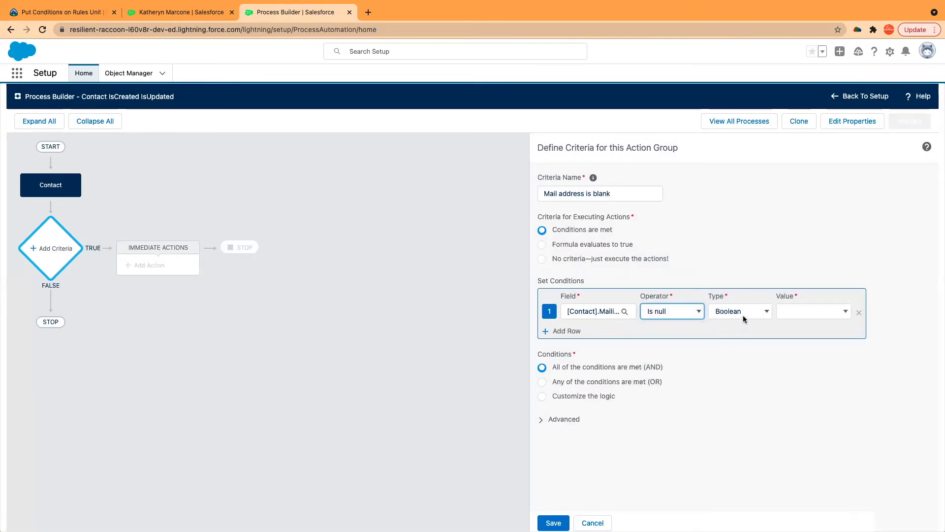
{"action": "left_click", "coordinate": [801, 312]}
{"action": "left_click", "coordinate": [787, 298]}
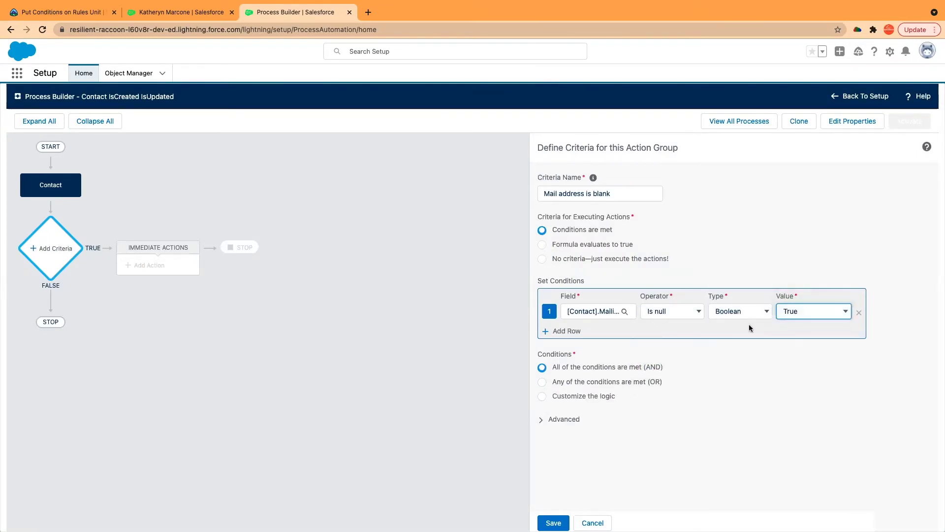
Step: Add a second condition and choose the Contact's Mailing City field for it, checking the contact record for the address fields
{"action": "left_click", "coordinate": [568, 331]}
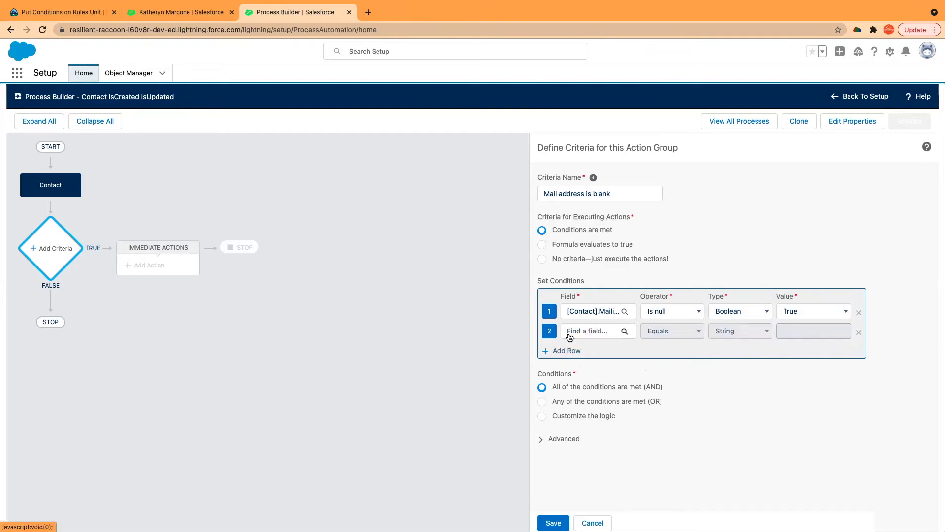
{"action": "left_click", "coordinate": [599, 334]}
{"action": "left_click", "coordinate": [404, 273]}
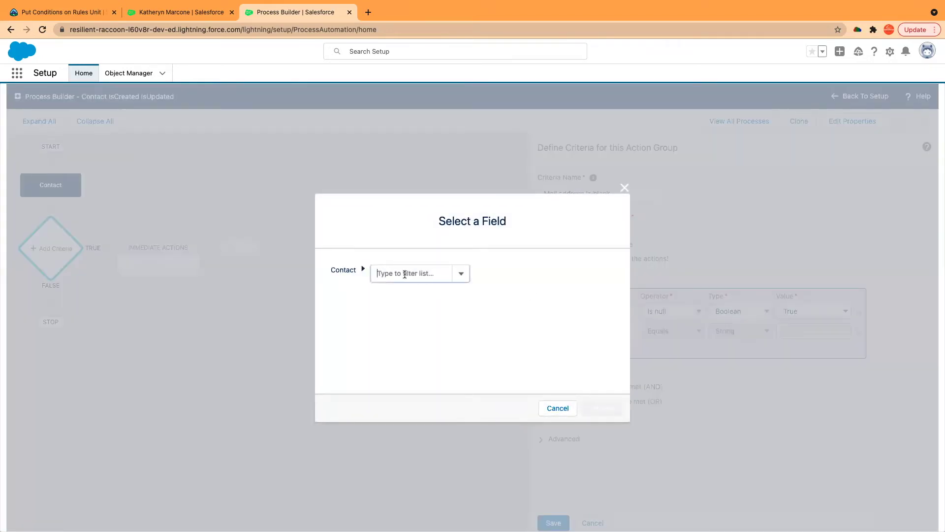
{"action": "type", "text": "mailing"}
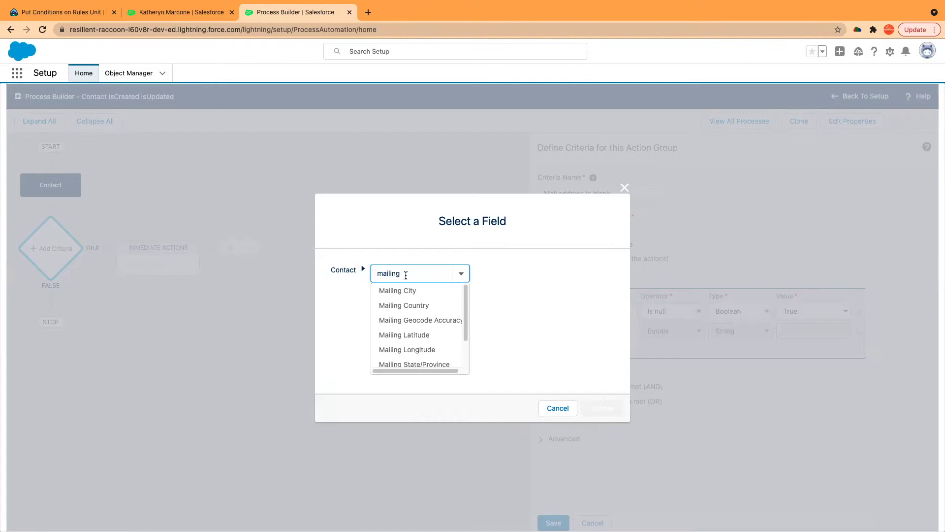
{"action": "left_click", "coordinate": [182, 13]}
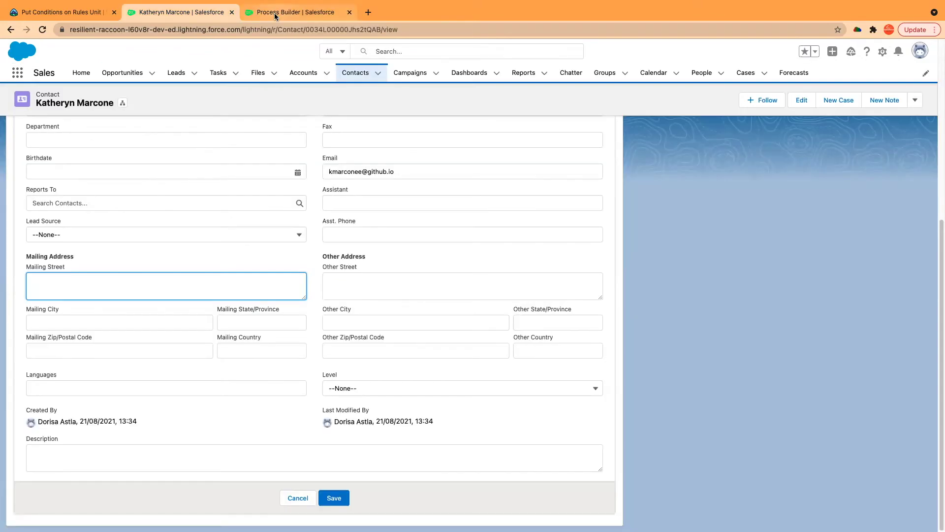
{"action": "left_click", "coordinate": [276, 13]}
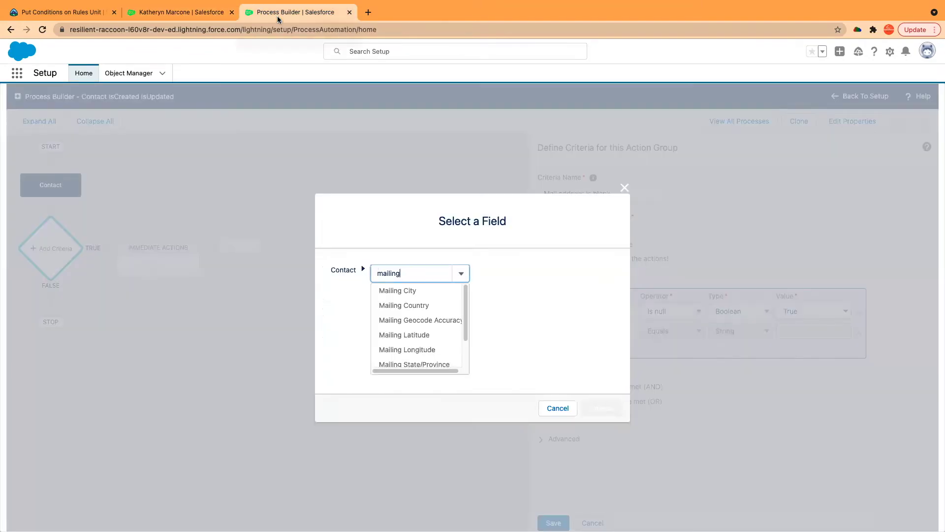
{"action": "left_click", "coordinate": [421, 294]}
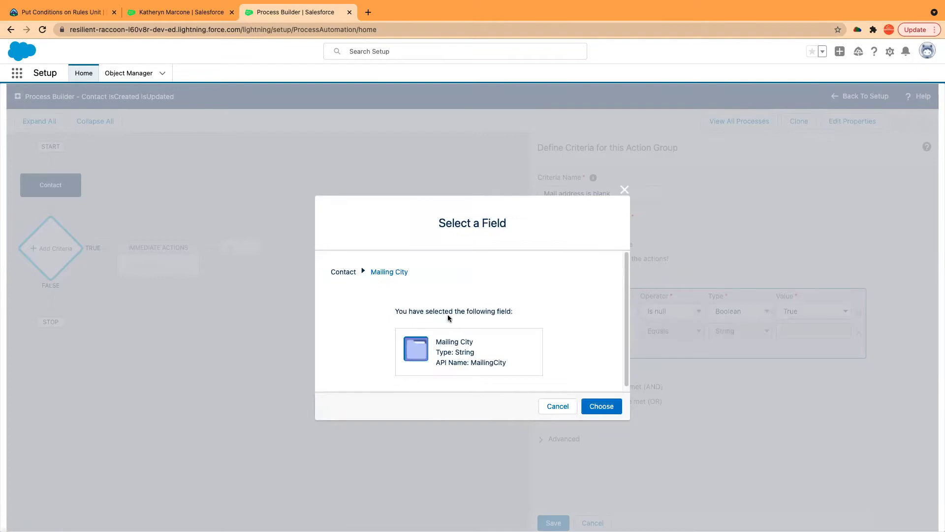
{"action": "left_click", "coordinate": [603, 406]}
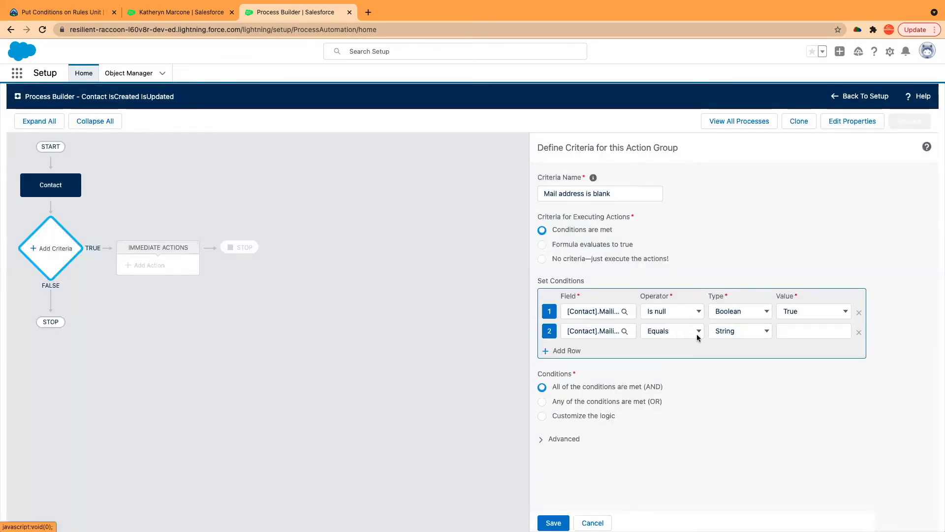
Step: Set the second condition's operator to Is null and its value to True
{"action": "left_click", "coordinate": [697, 337]}
{"action": "left_click", "coordinate": [659, 387]}
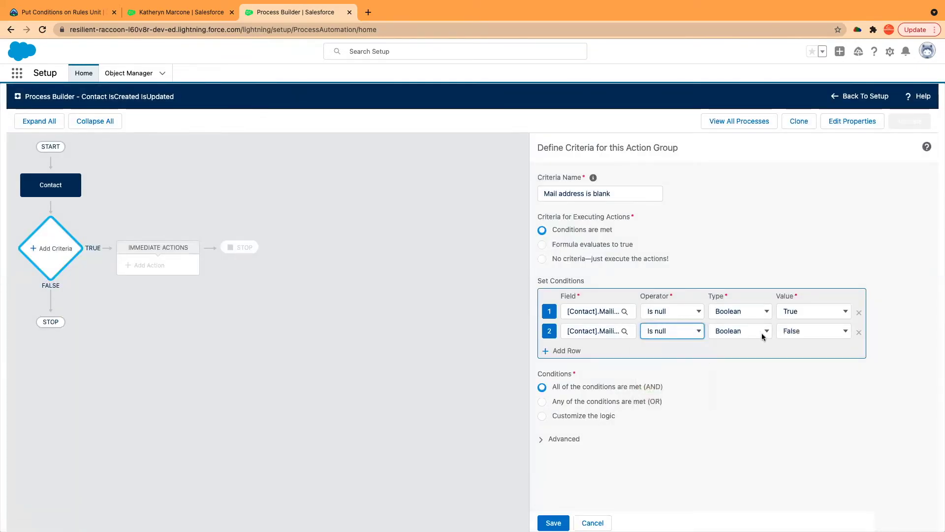
{"action": "left_click", "coordinate": [812, 331]}
{"action": "left_click", "coordinate": [792, 320]}
Step: Add a third condition and choose the Contact's Mailing Country field for it
{"action": "left_click", "coordinate": [566, 351]}
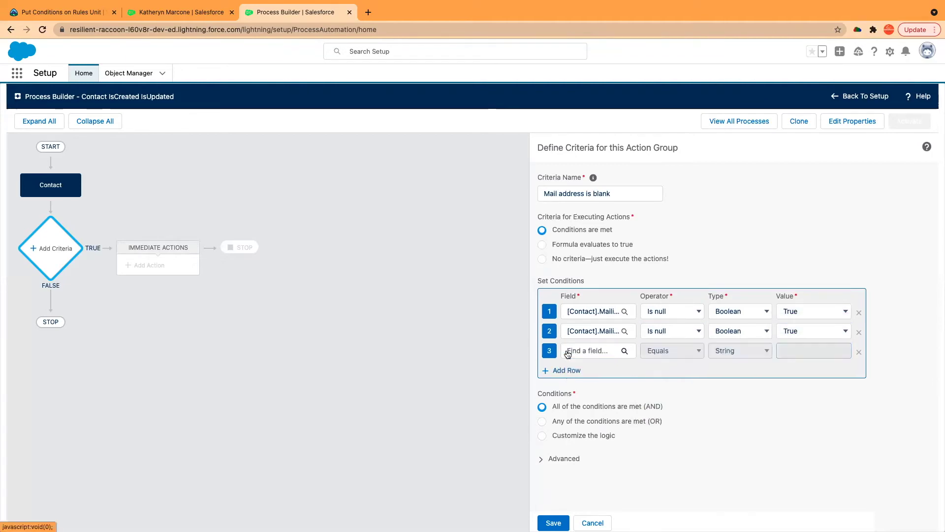
{"action": "left_click", "coordinate": [596, 349]}
{"action": "type", "text": "mailin"}
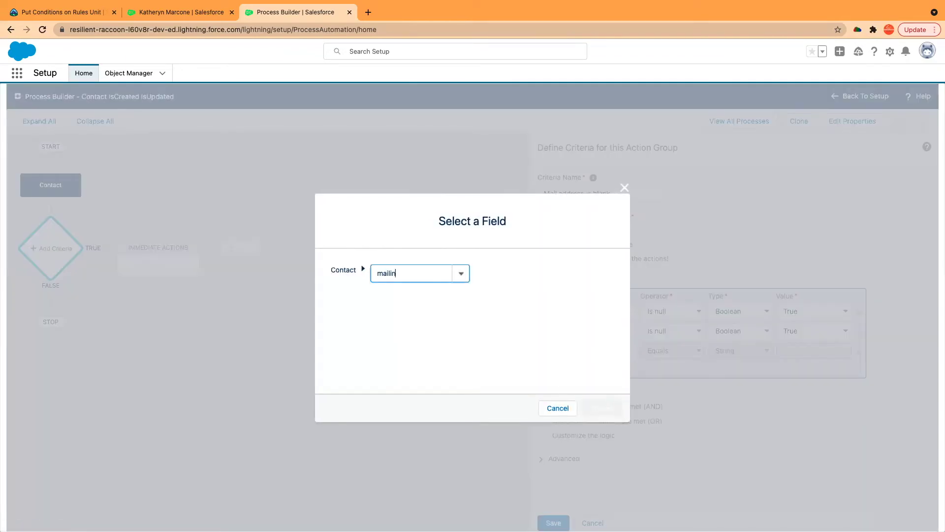
{"action": "type", "text": "g"}
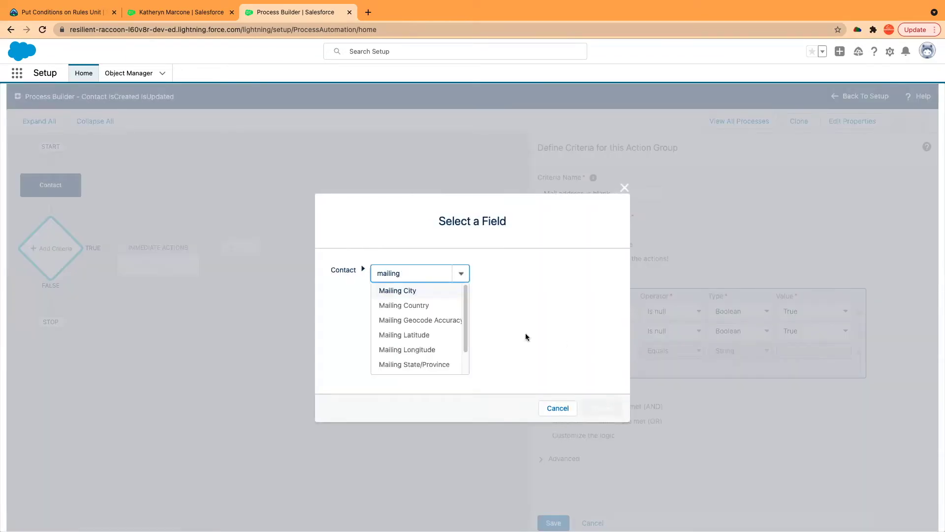
{"action": "left_click", "coordinate": [429, 306]}
{"action": "left_click", "coordinate": [590, 404]}
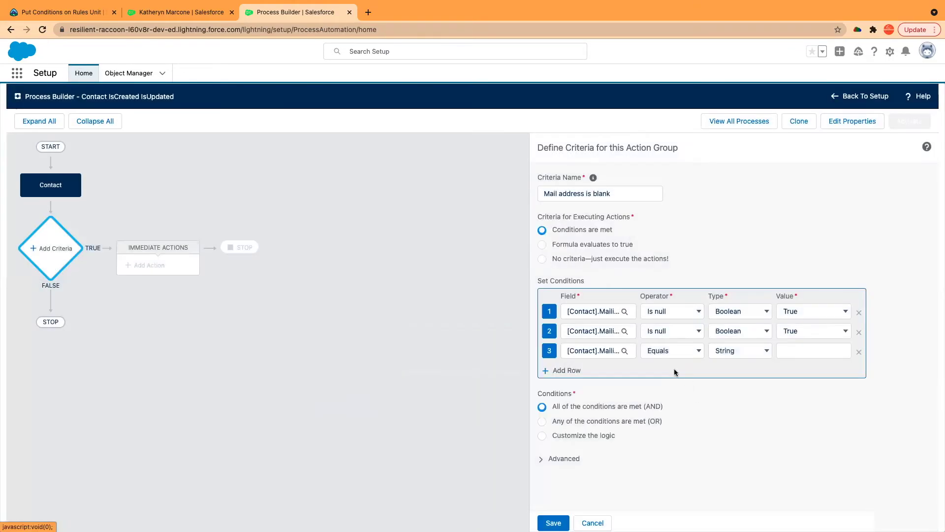
Step: Set the third condition's operator to Is null and its value to True
{"action": "left_click", "coordinate": [689, 353]}
{"action": "left_click", "coordinate": [689, 406]}
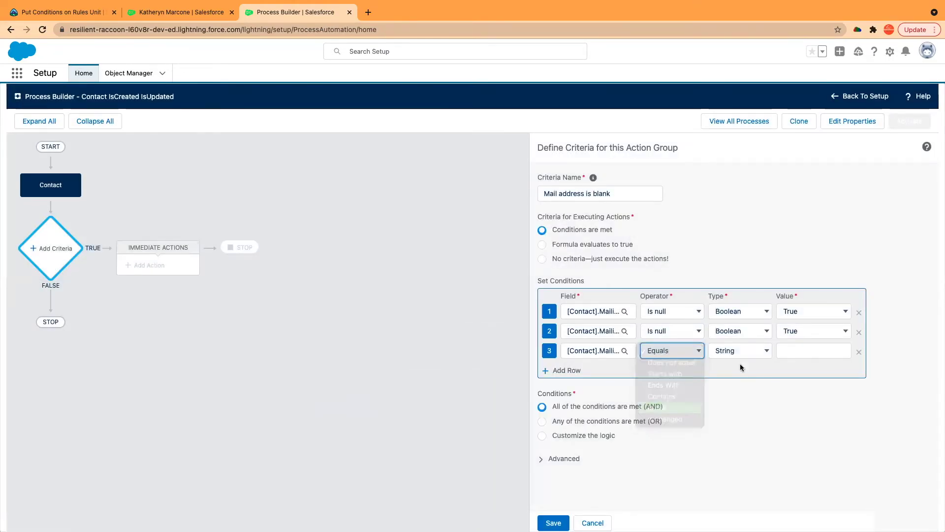
{"action": "left_click", "coordinate": [802, 350]}
{"action": "left_click", "coordinate": [791, 338]}
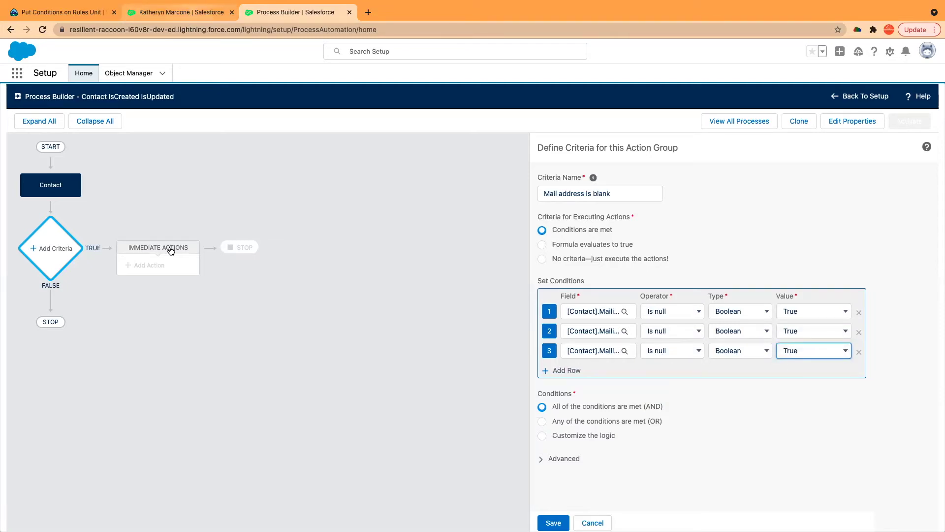
Step: Check the contact record's address fields, then add a fourth condition on the Contact's Mailing Zip/Postal Code field
{"action": "key", "text": "ctrl+shift+Tab"}
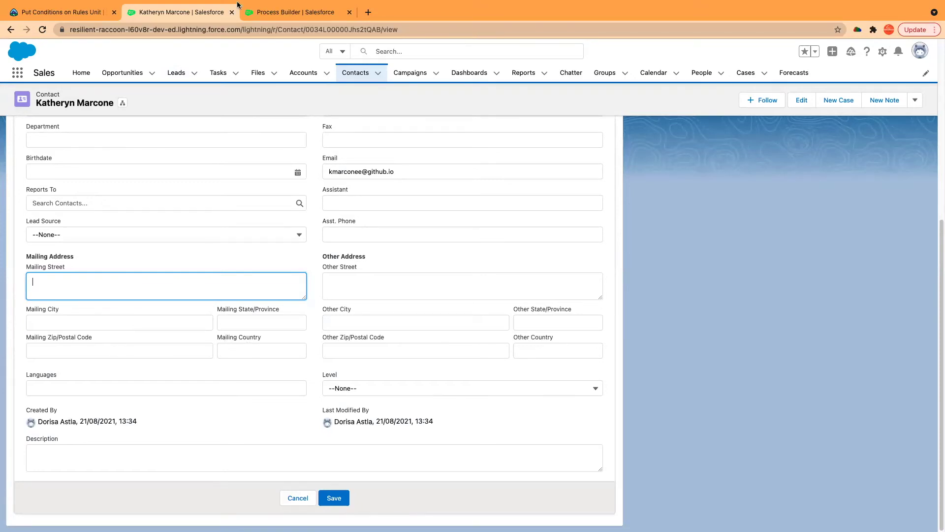
{"action": "left_click", "coordinate": [261, 12]}
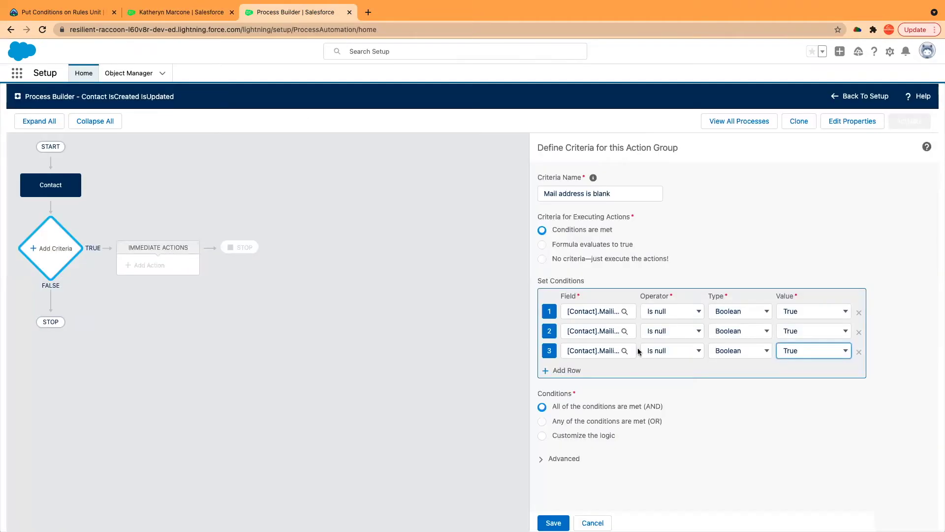
{"action": "left_click", "coordinate": [571, 372]}
{"action": "left_click", "coordinate": [606, 369]}
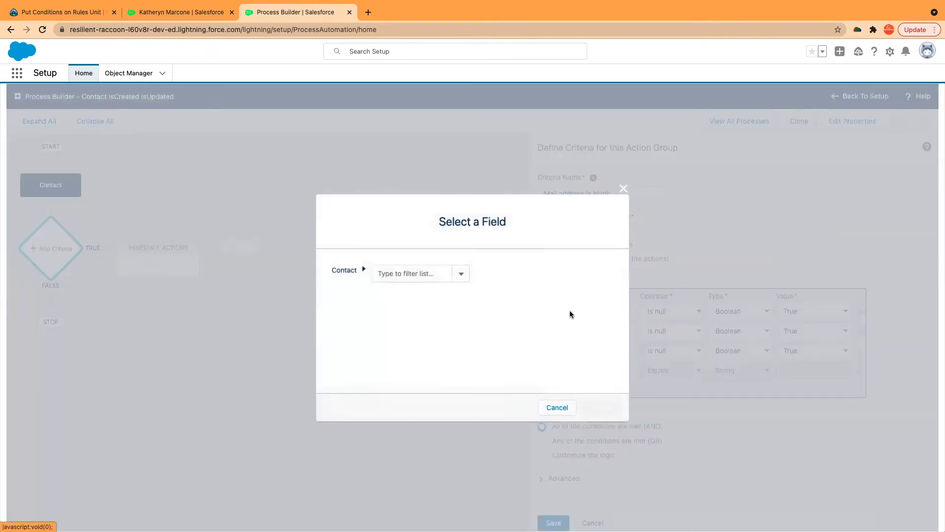
{"action": "left_click", "coordinate": [425, 274]}
{"action": "type", "text": "mailing"}
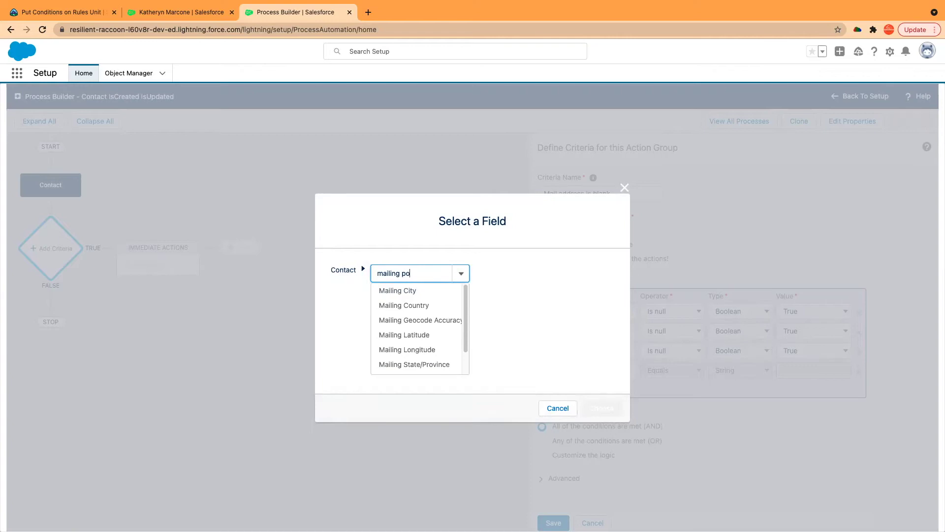
{"action": "key", "text": "BackSpace"}
{"action": "scroll", "coordinate": [429, 348], "scroll_direction": "down", "scroll_amount": 1}
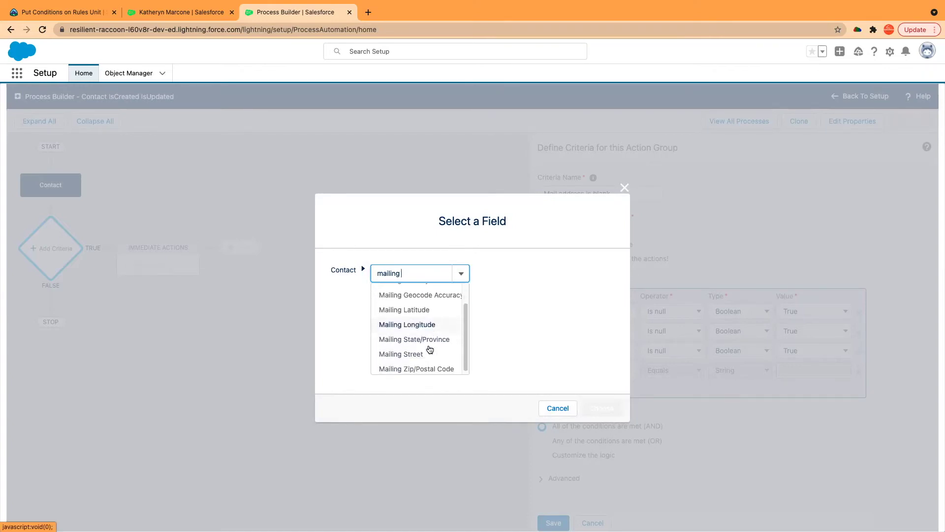
{"action": "left_click", "coordinate": [429, 368]}
{"action": "left_click", "coordinate": [603, 407]}
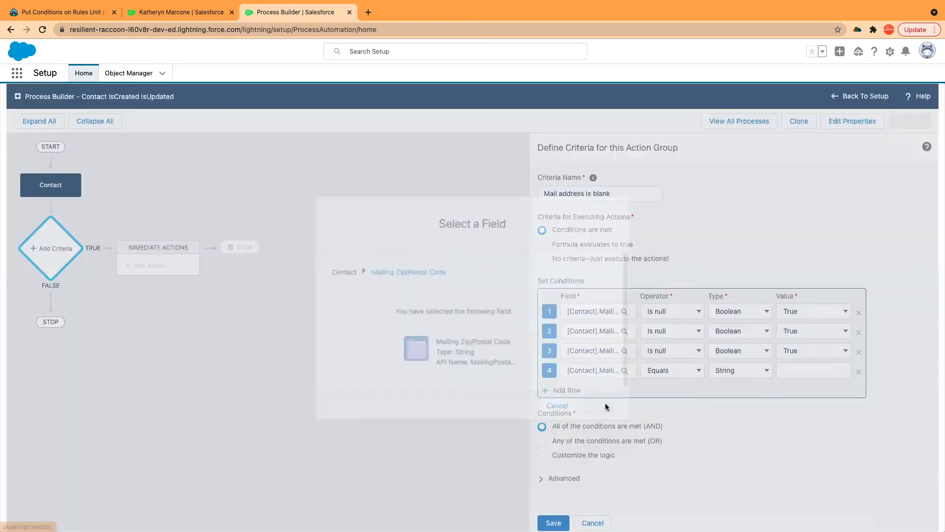
Step: Set the fourth condition's operator to Is null and its value to True
{"action": "left_click", "coordinate": [674, 371]}
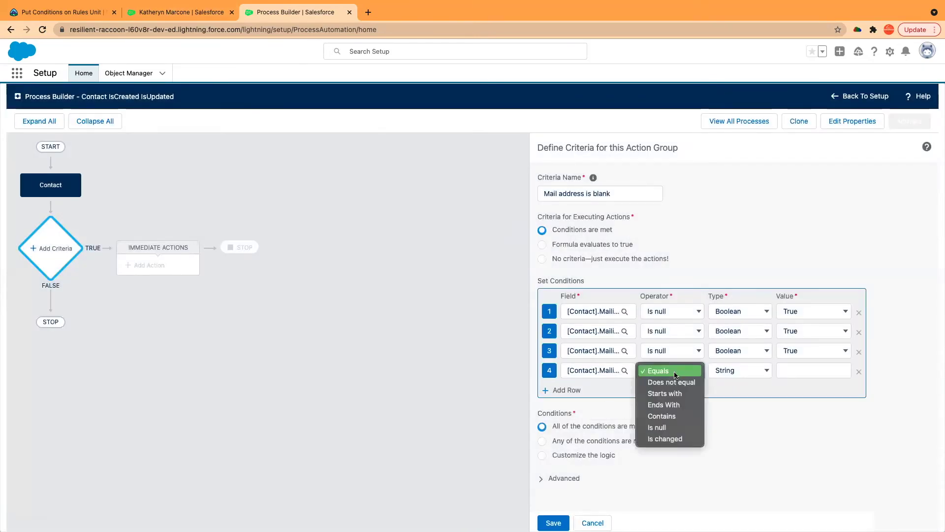
{"action": "key", "text": "Return"}
{"action": "left_click", "coordinate": [742, 369]}
{"action": "left_click", "coordinate": [743, 370]}
{"action": "left_click", "coordinate": [812, 370]}
{"action": "left_click", "coordinate": [811, 360]}
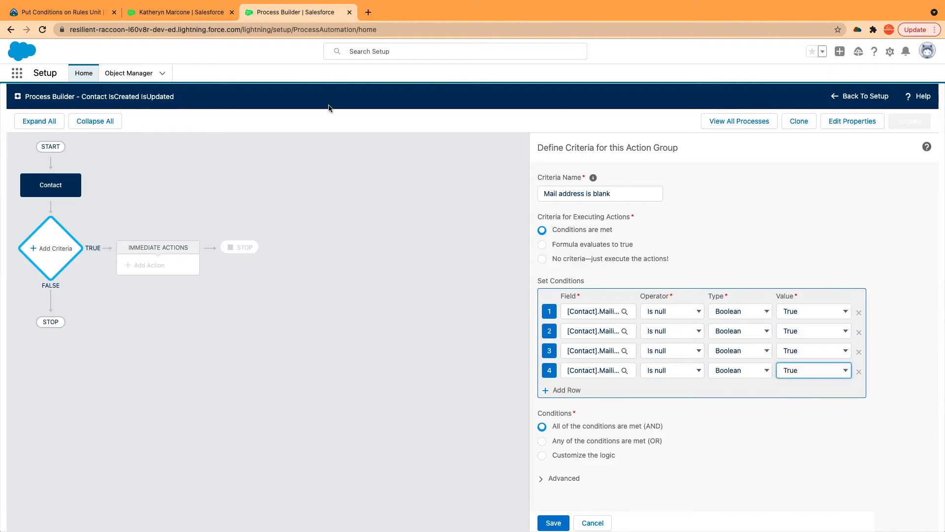
Step: Check the conditions of "Mail address is blank" against the contact's mailing address fields and save the criteria
{"action": "left_click", "coordinate": [187, 13]}
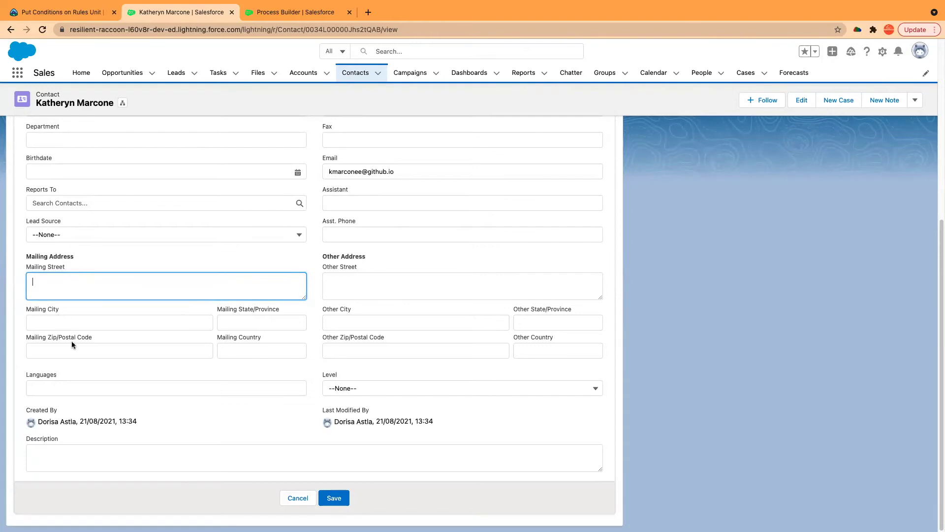
{"action": "key", "text": "ctrl+Tab"}
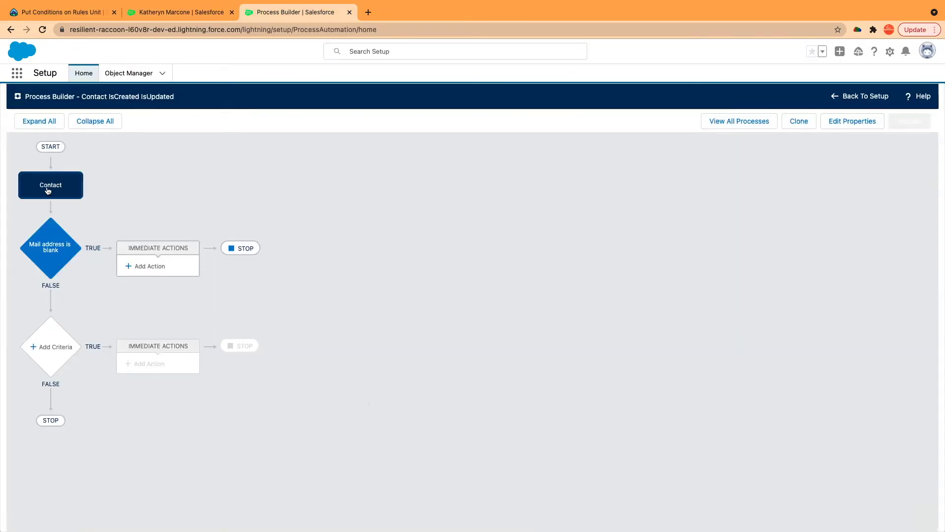
{"action": "left_click", "coordinate": [51, 247]}
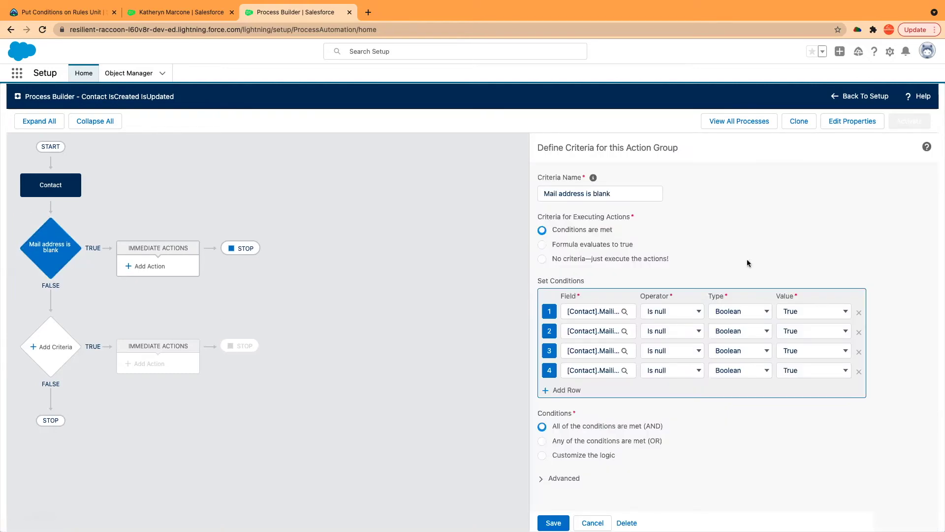
{"action": "left_click", "coordinate": [553, 522]}
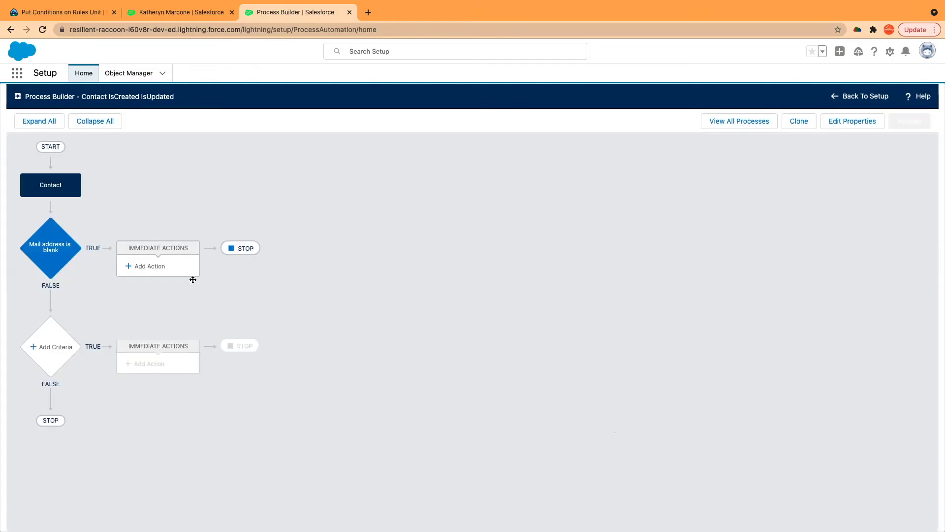
Step: Add an immediate action of type Update Records named "Update address" to the "Mail address is blank" criteria
{"action": "left_click", "coordinate": [150, 266]}
{"action": "left_click", "coordinate": [669, 188]}
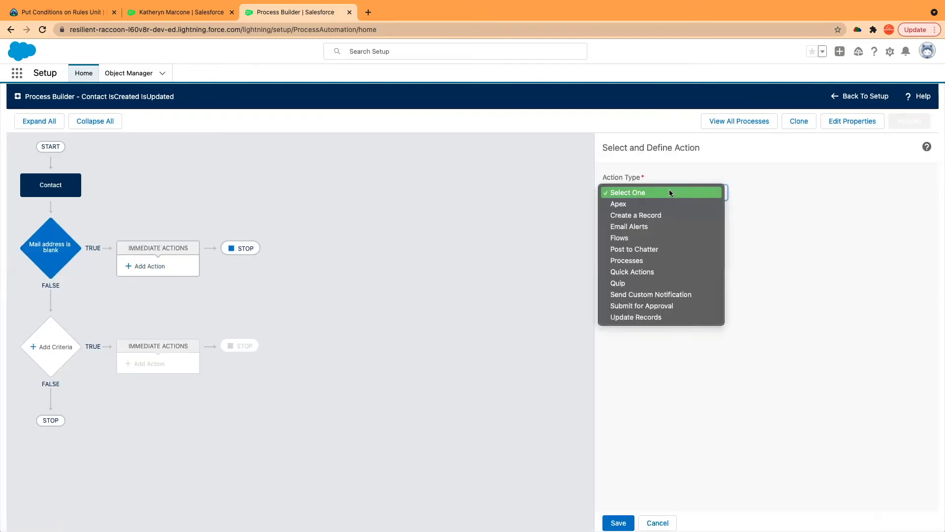
{"action": "left_click", "coordinate": [640, 317]}
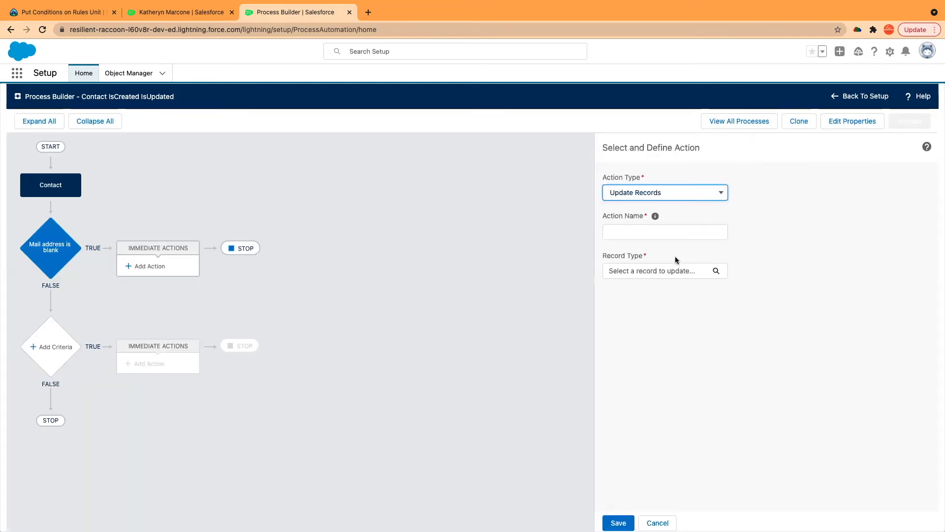
{"action": "left_click", "coordinate": [647, 231]}
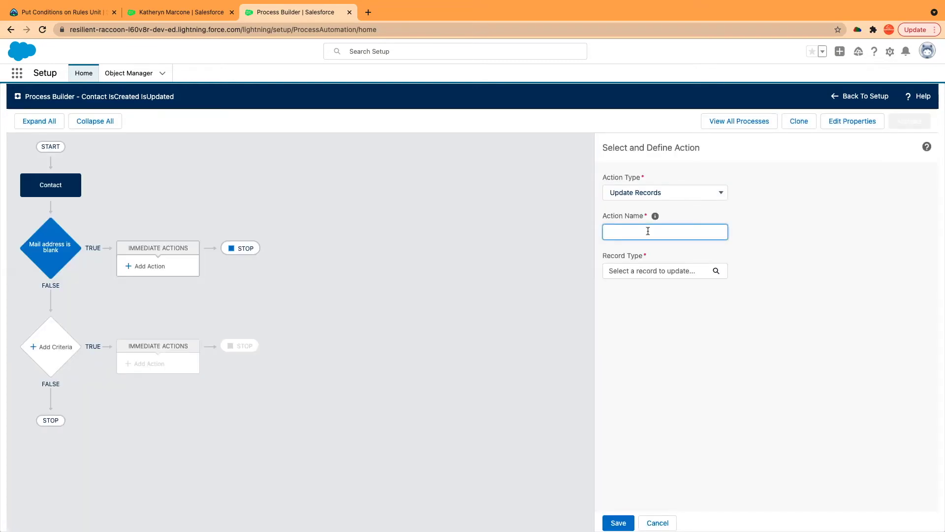
{"action": "type", "text": "Update address"}
{"action": "left_click", "coordinate": [728, 241]}
Step: Set the action to update the Contact record that started the process
{"action": "left_click", "coordinate": [674, 271]}
{"action": "left_click", "coordinate": [457, 254]}
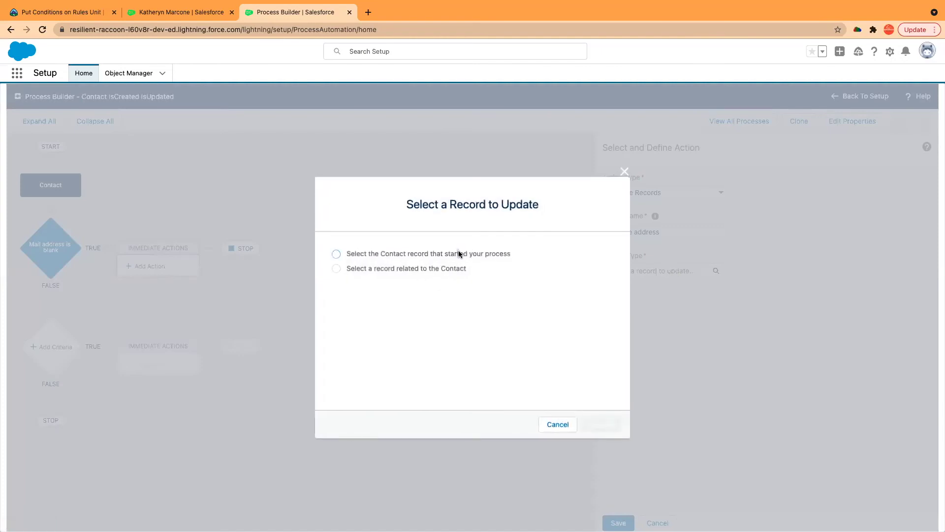
{"action": "left_click", "coordinate": [602, 423]}
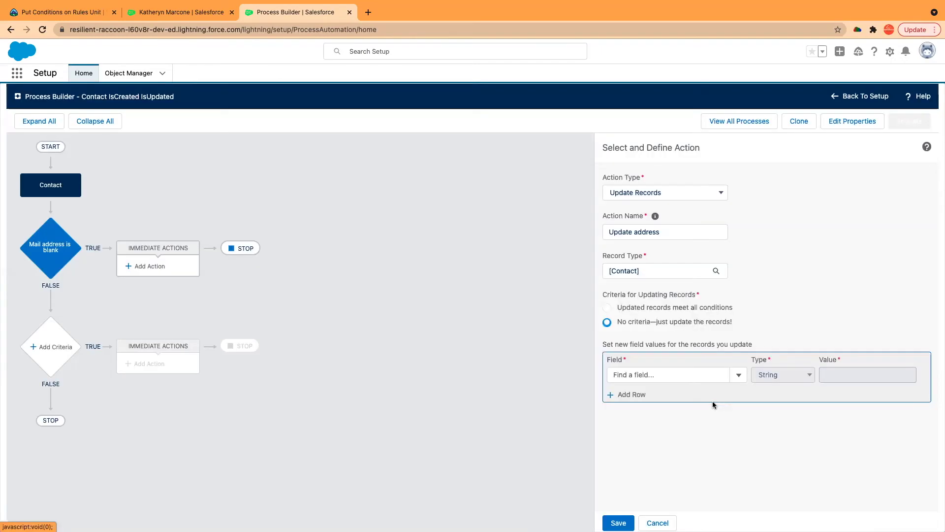
{"action": "left_click", "coordinate": [654, 376]}
{"action": "type", "text": "account"}
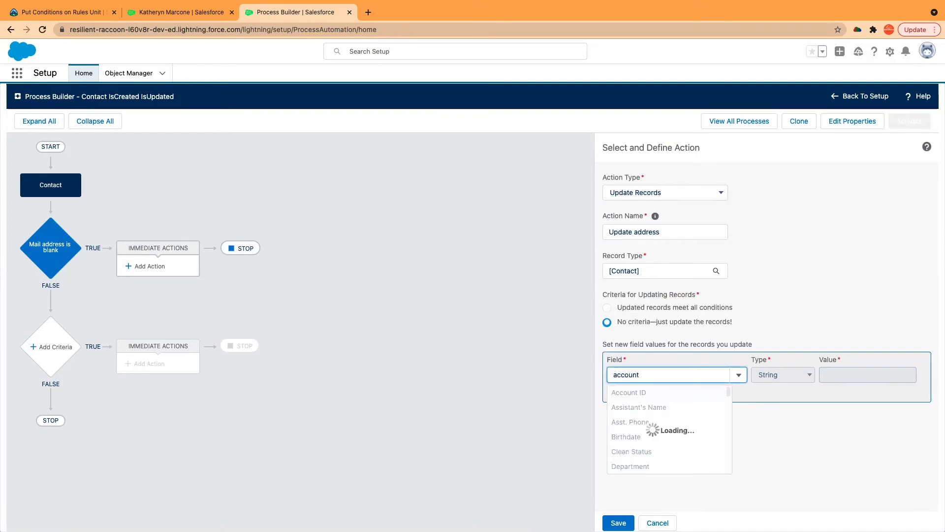
{"action": "left_click_drag", "start_coordinate": [653, 376], "coordinate": [592, 372]}
{"action": "key", "text": "BackSpace"}
{"action": "left_click", "coordinate": [764, 328]}
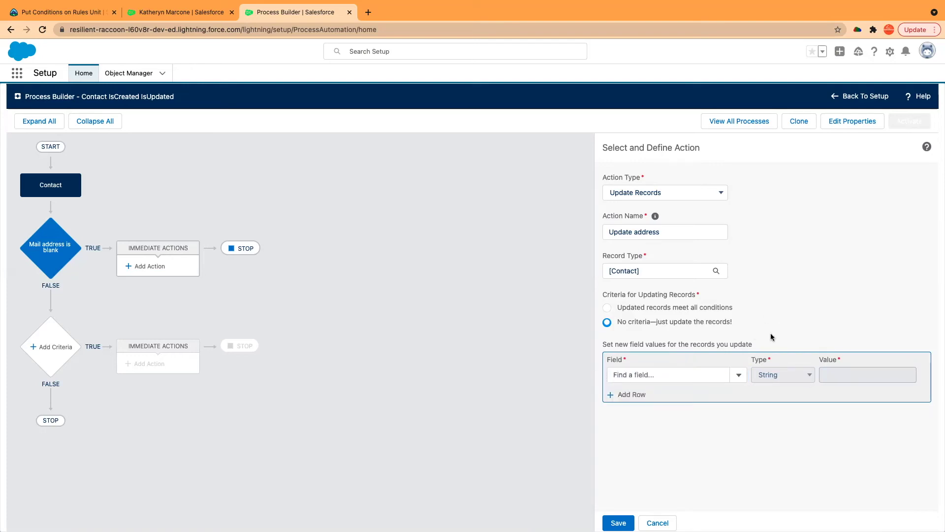
Step: Choose Mailing City as the first field to update and set its value type to Field Reference
{"action": "left_click", "coordinate": [711, 373]}
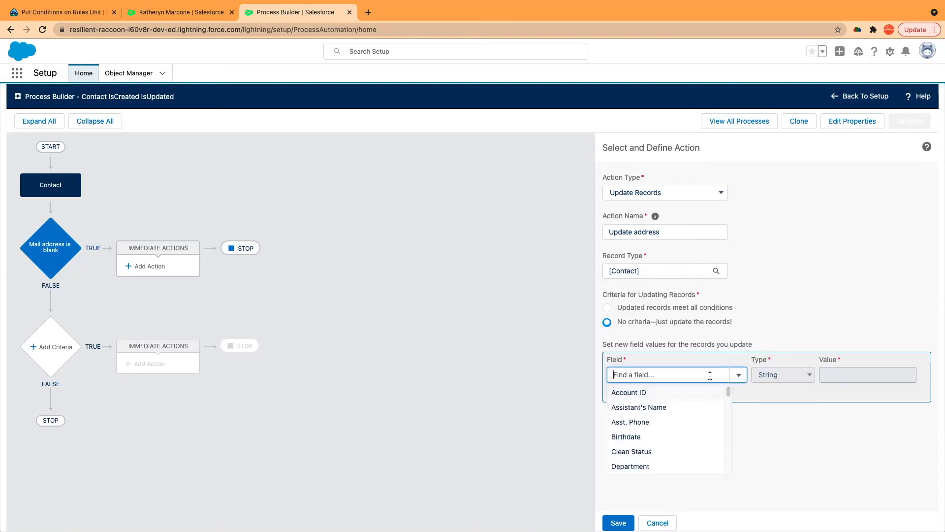
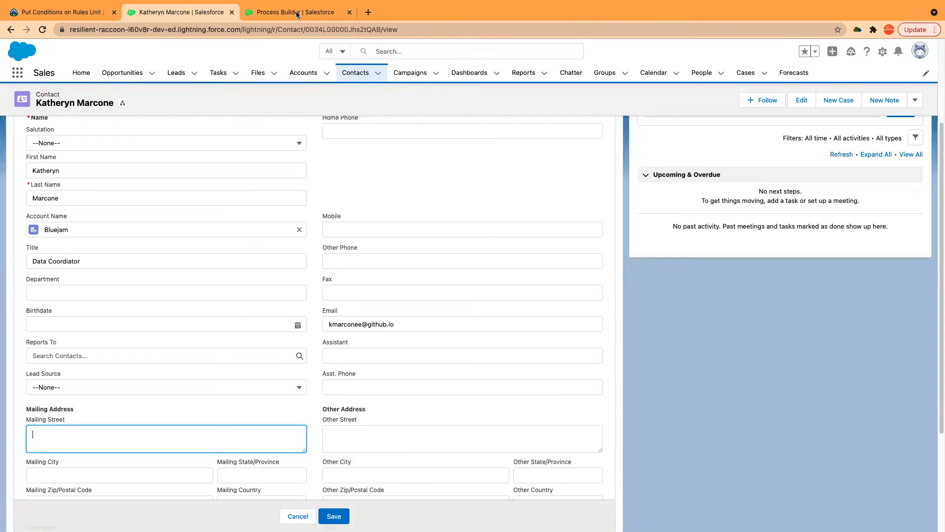
{"action": "left_click", "coordinate": [295, 12]}
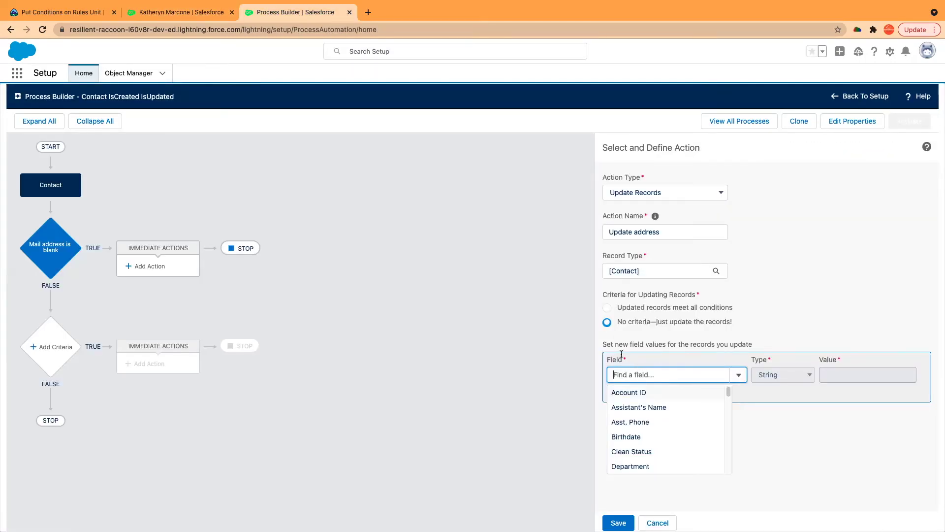
{"action": "type", "text": "mail"}
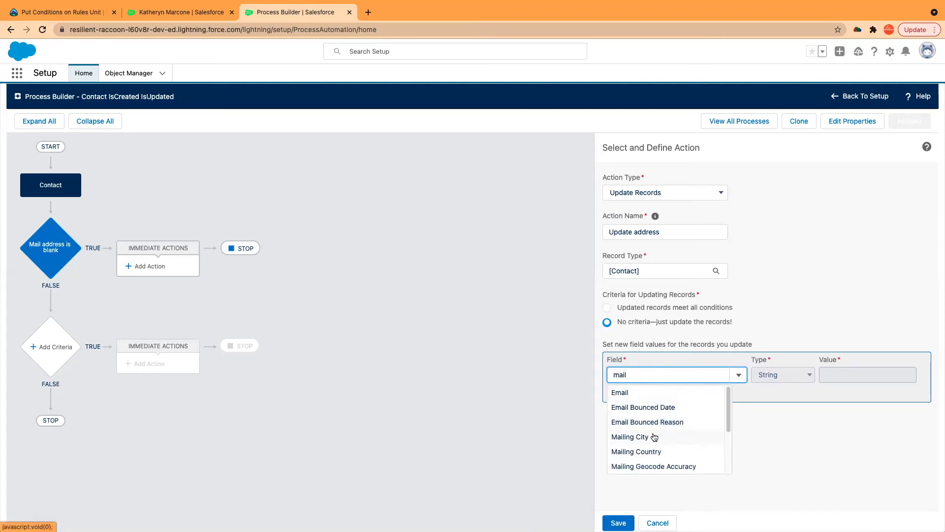
{"action": "left_click", "coordinate": [656, 438]}
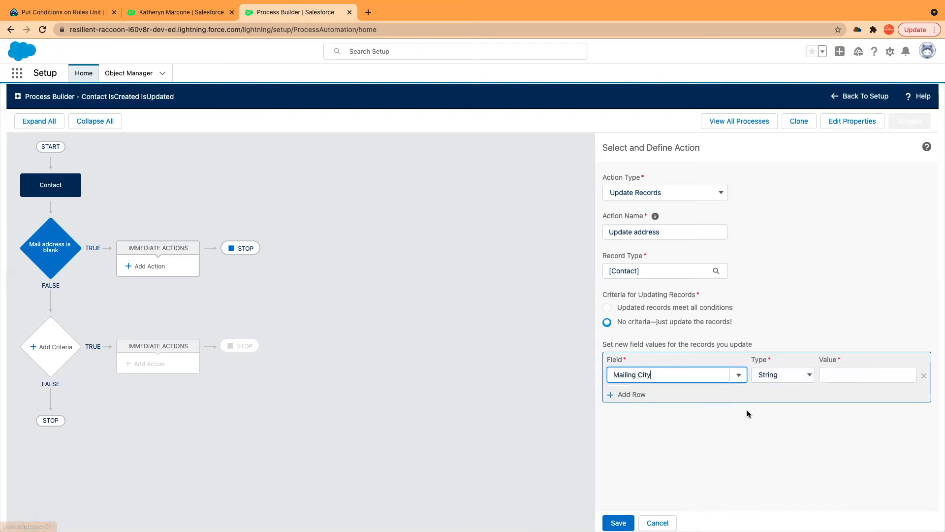
{"action": "left_click", "coordinate": [793, 376]}
{"action": "left_click", "coordinate": [796, 387]}
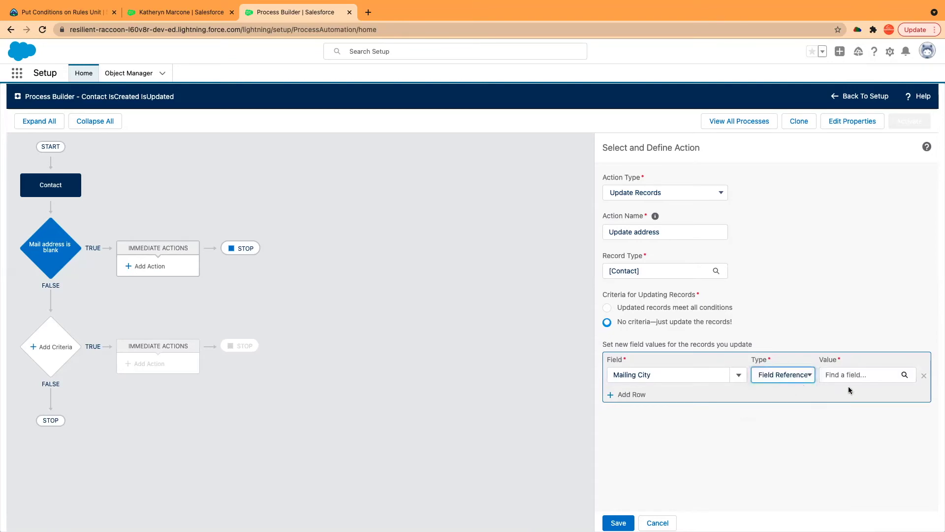
Step: Set the Mailing City value to the Billing City field of the contact's related account
{"action": "left_click", "coordinate": [851, 376]}
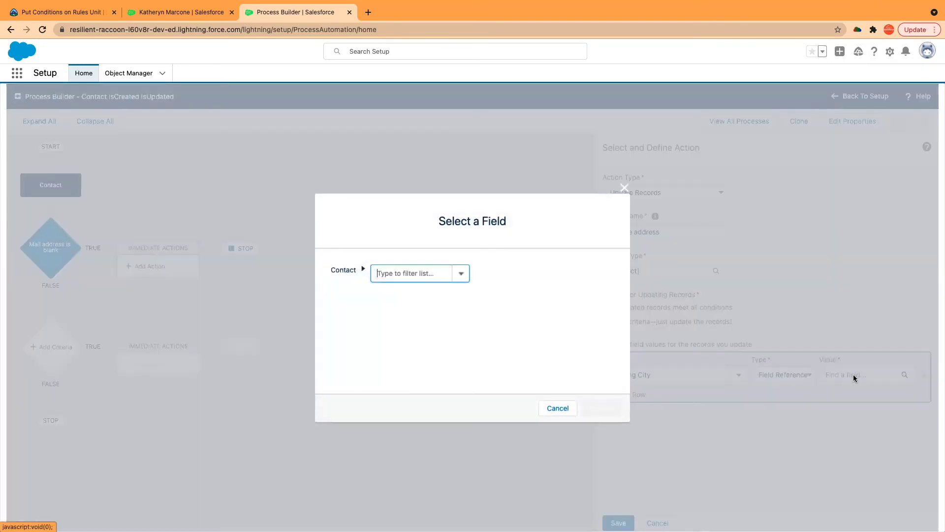
{"action": "left_click", "coordinate": [401, 274]}
{"action": "type", "text": "account"}
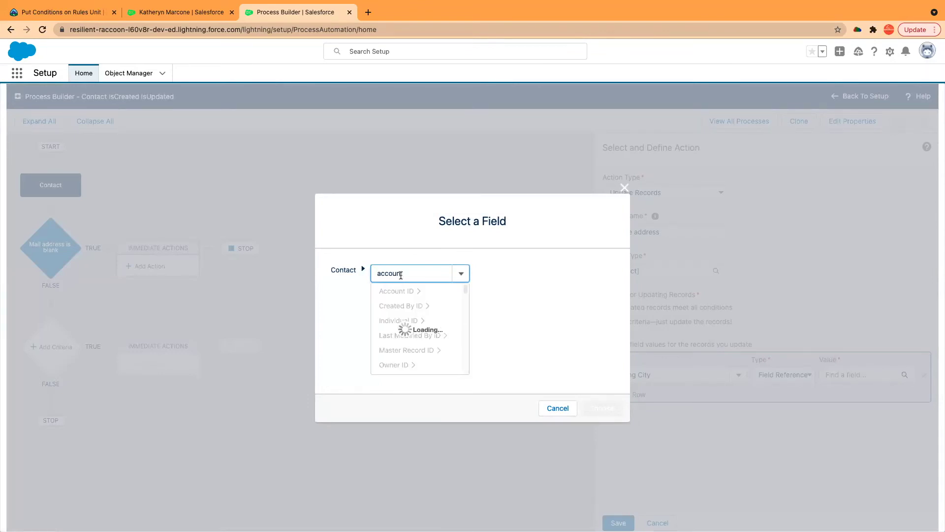
{"action": "left_click", "coordinate": [422, 291]}
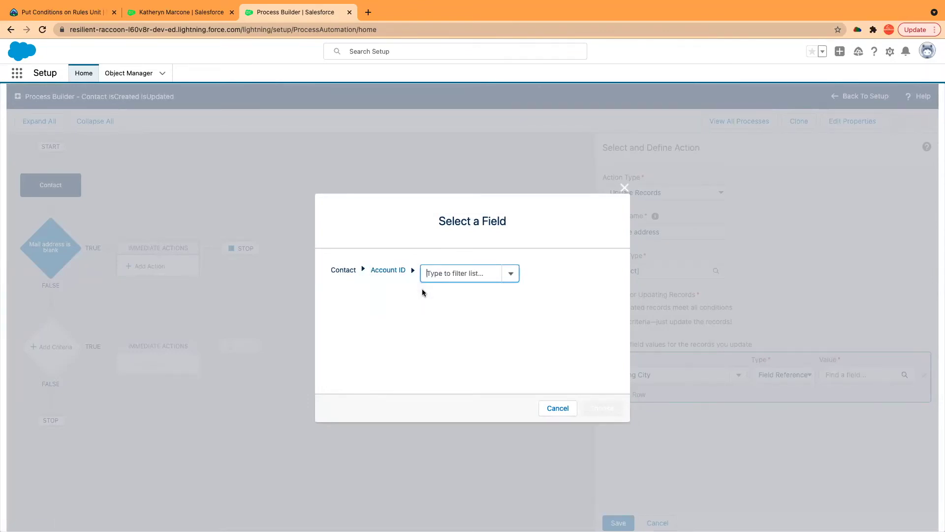
{"action": "left_click", "coordinate": [172, 15]}
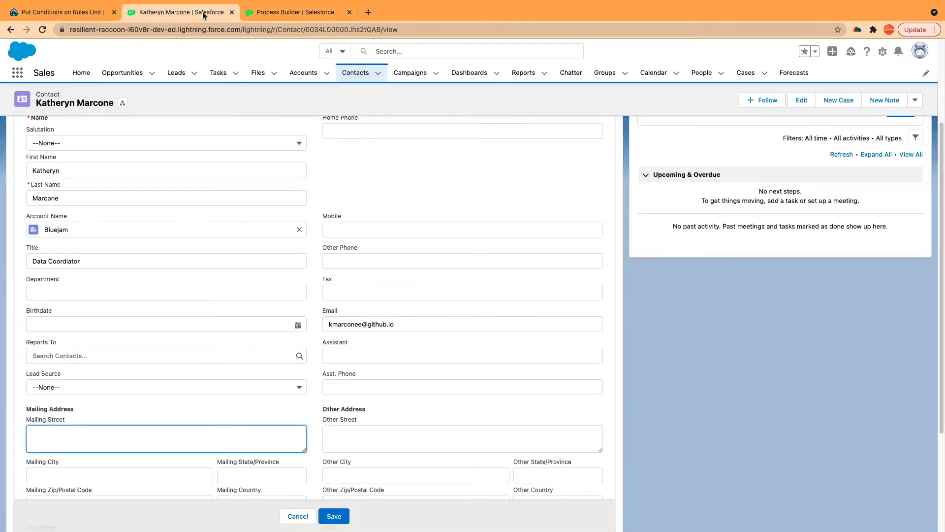
{"action": "left_click", "coordinate": [284, 13]}
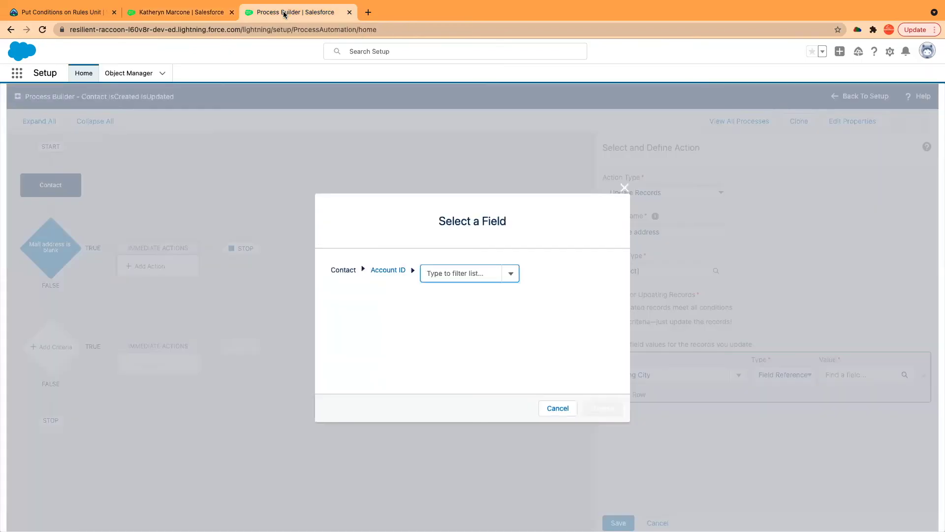
{"action": "left_click", "coordinate": [448, 274]}
{"action": "type", "text": "billin"}
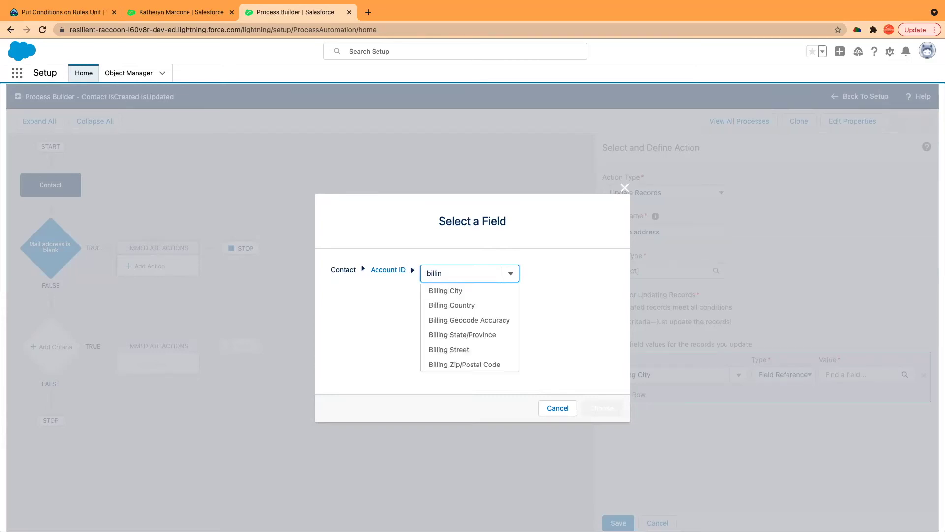
{"action": "left_click", "coordinate": [465, 292]}
{"action": "left_click", "coordinate": [599, 406]}
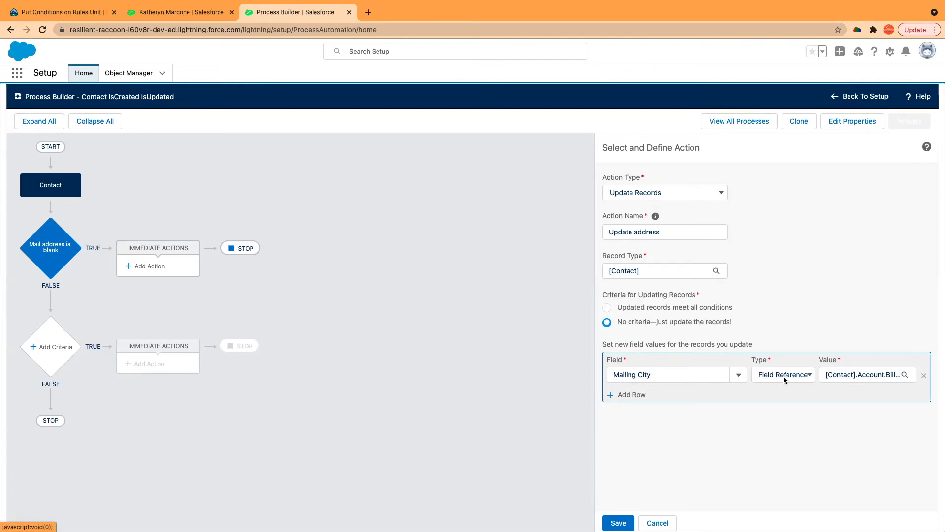
Step: Add a second field update for Mailing Country with the value type Field Reference
{"action": "left_click", "coordinate": [630, 395]}
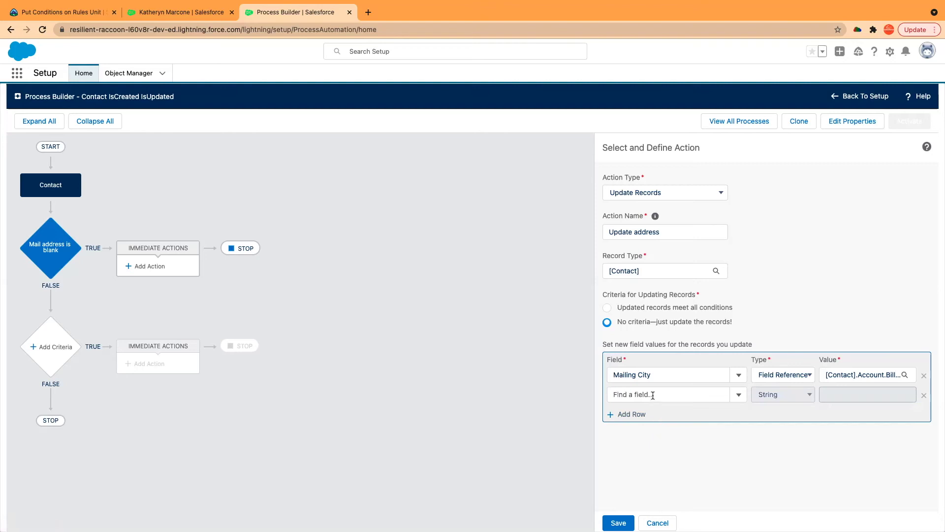
{"action": "left_click", "coordinate": [652, 395]}
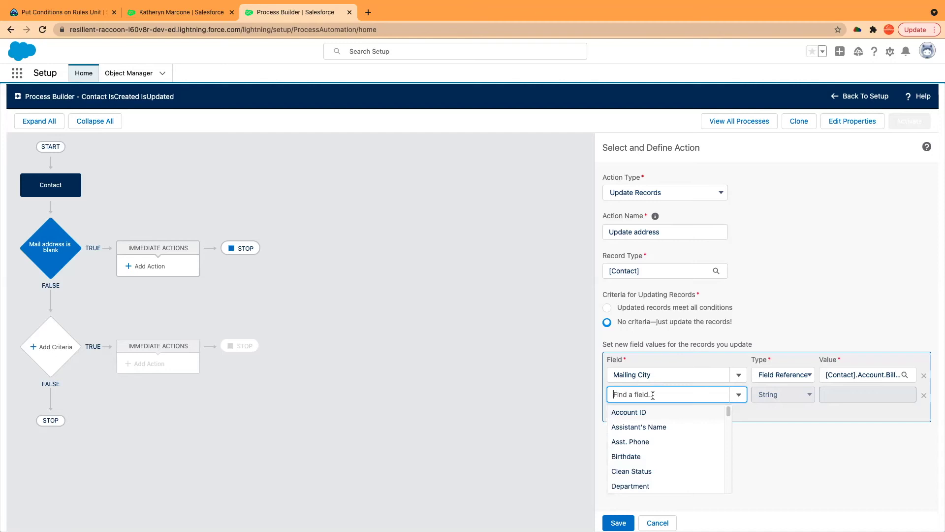
{"action": "type", "text": "coi"}
{"action": "type", "text": "untry"}
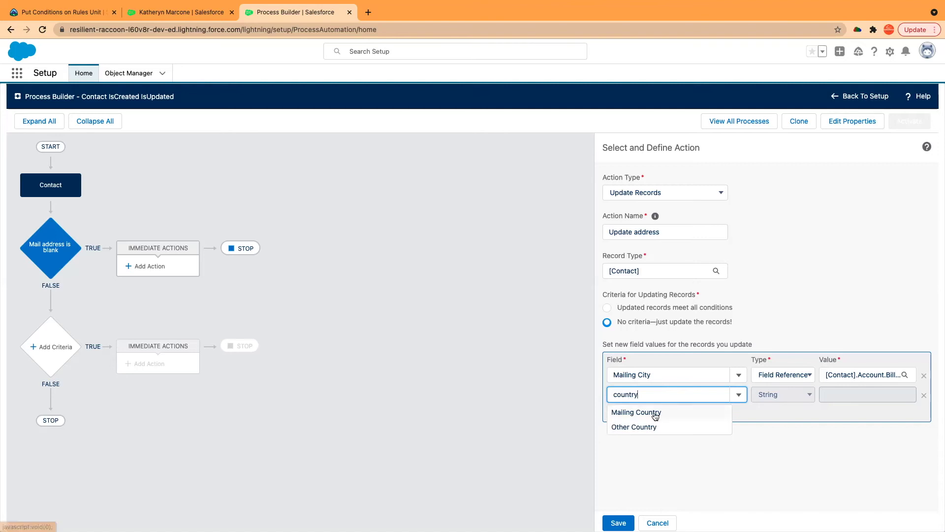
{"action": "left_click", "coordinate": [642, 415]}
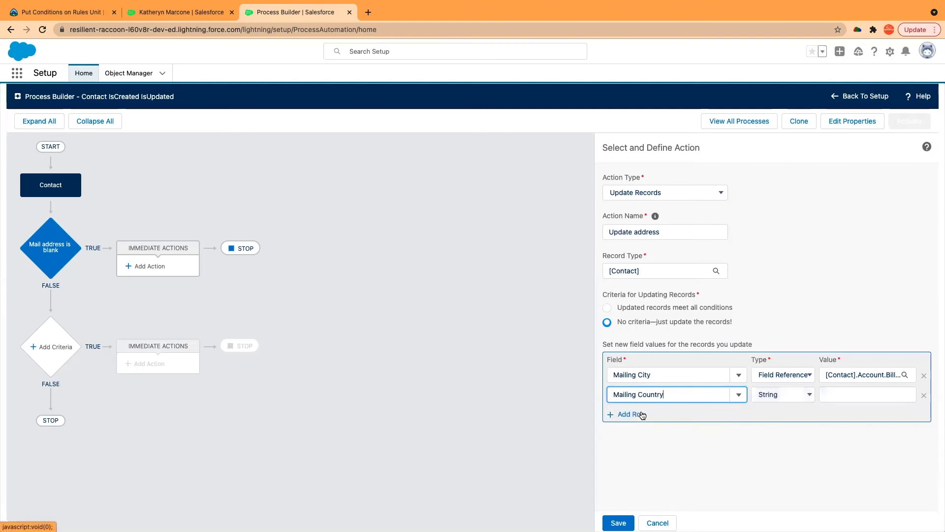
{"action": "left_click", "coordinate": [786, 400]}
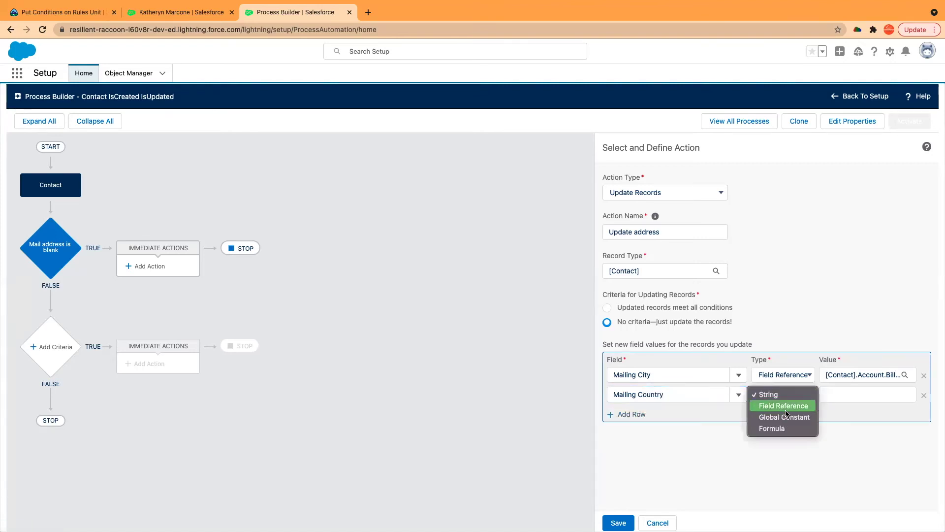
{"action": "left_click", "coordinate": [785, 406]}
Step: Set the Mailing Country value to the Billing Country field of the contact's related account
{"action": "left_click", "coordinate": [870, 399]}
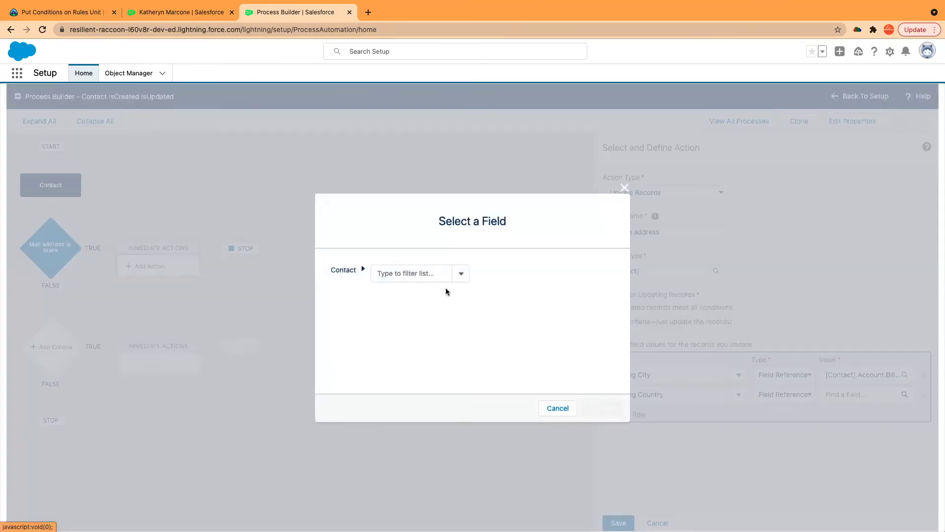
{"action": "left_click", "coordinate": [416, 270]}
{"action": "type", "text": "acc"}
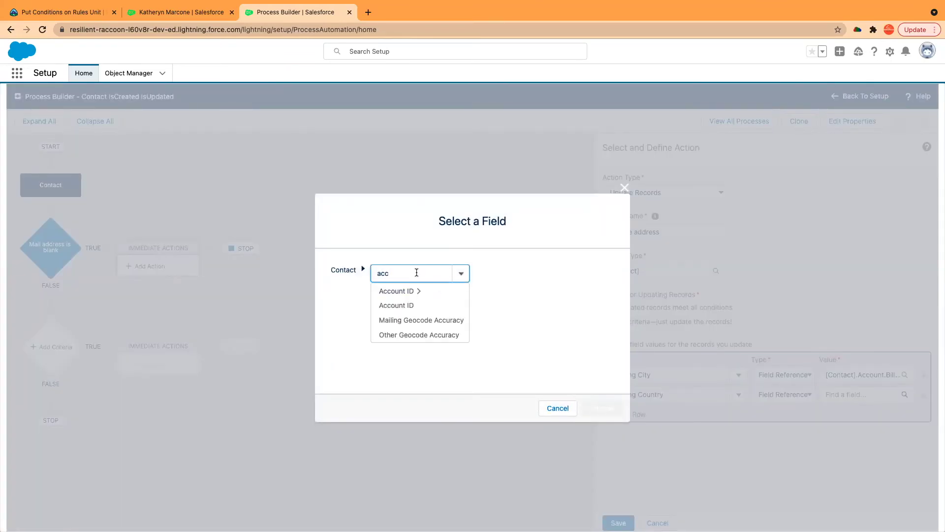
{"action": "left_click", "coordinate": [413, 291]}
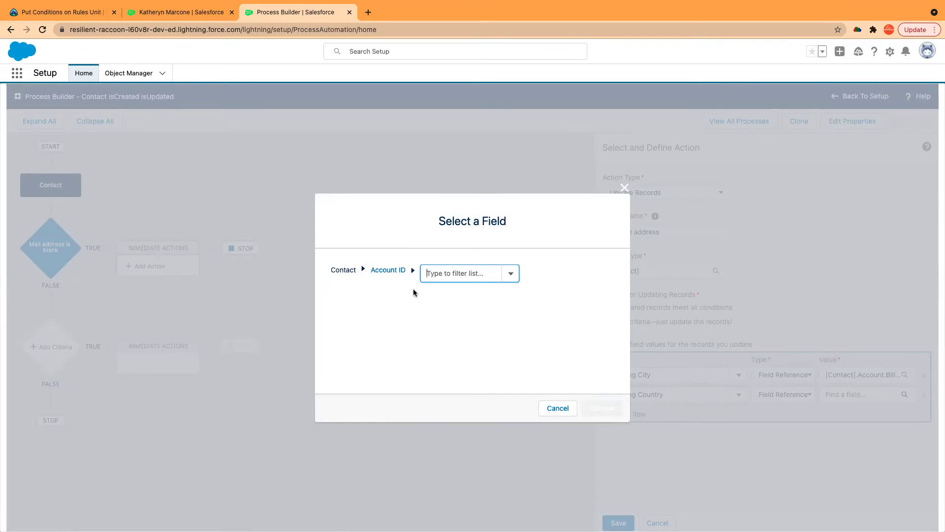
{"action": "type", "text": "countru"}
{"action": "key", "text": "BackSpace"}
{"action": "type", "text": "y"}
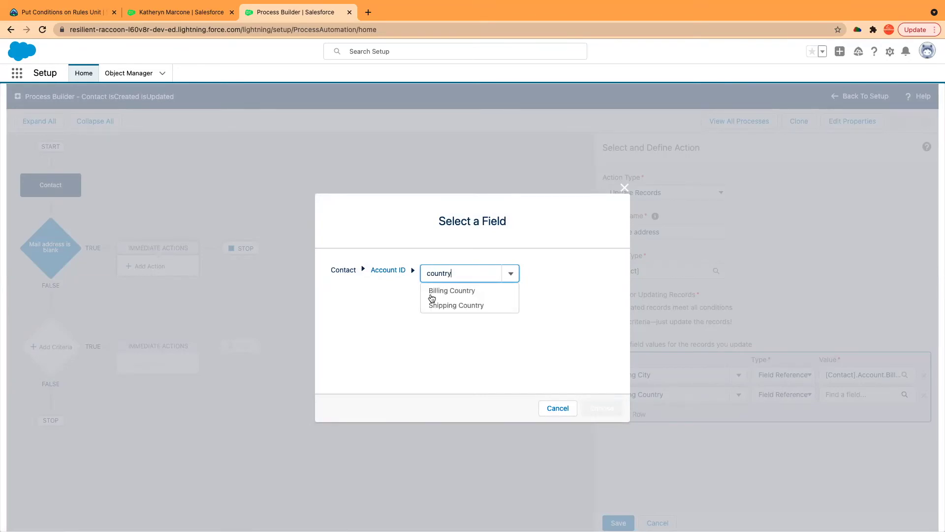
{"action": "left_click", "coordinate": [456, 295]}
{"action": "left_click", "coordinate": [590, 406]}
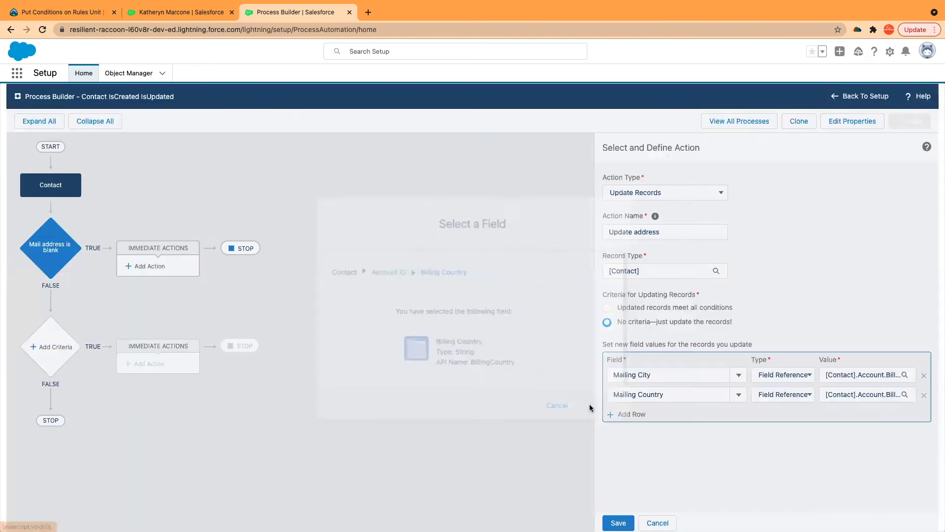
Step: Add a third field update for Mailing Zip/Postal Code with the value type Field Reference
{"action": "left_click", "coordinate": [627, 415]}
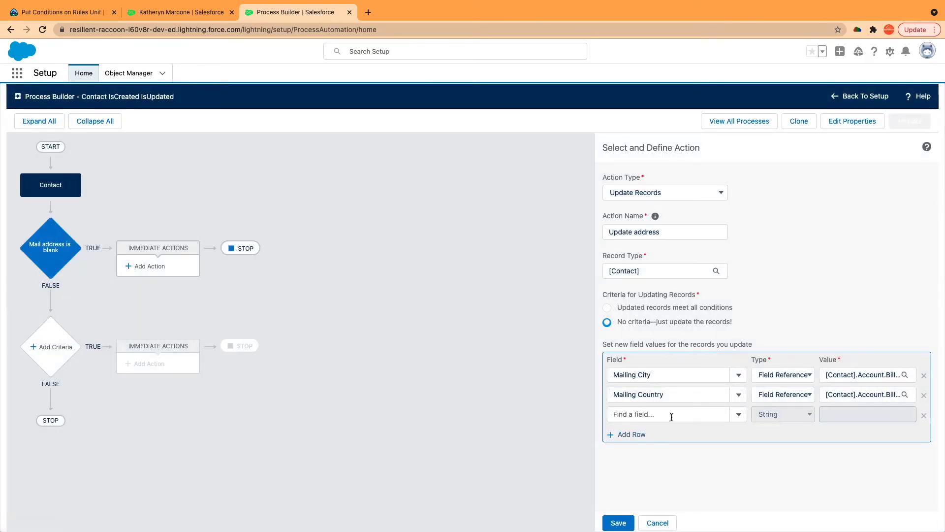
{"action": "left_click", "coordinate": [672, 417]}
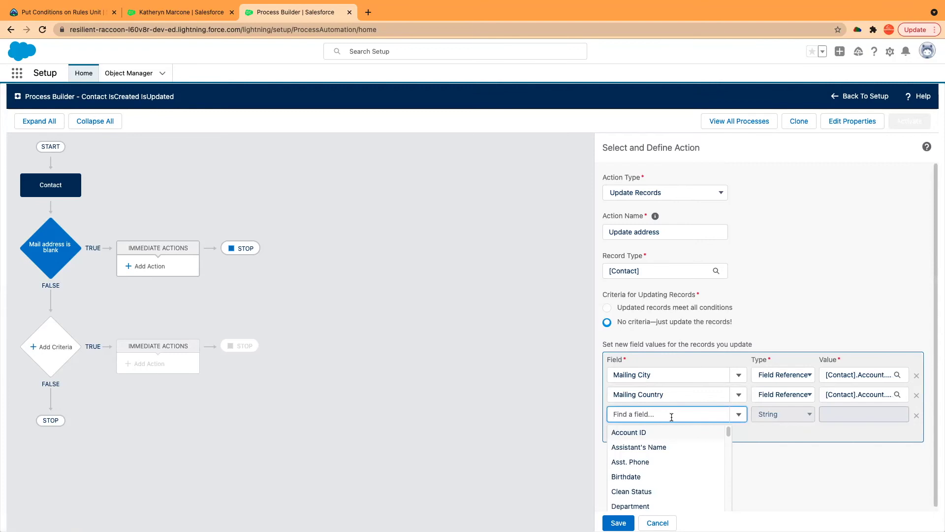
{"action": "type", "text": "zip"}
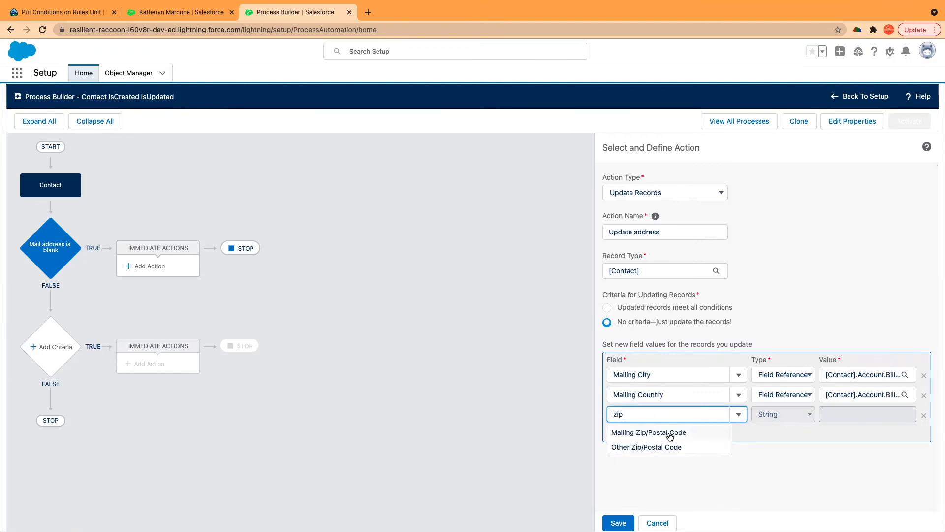
{"action": "left_click", "coordinate": [670, 431]}
{"action": "left_click", "coordinate": [782, 415]}
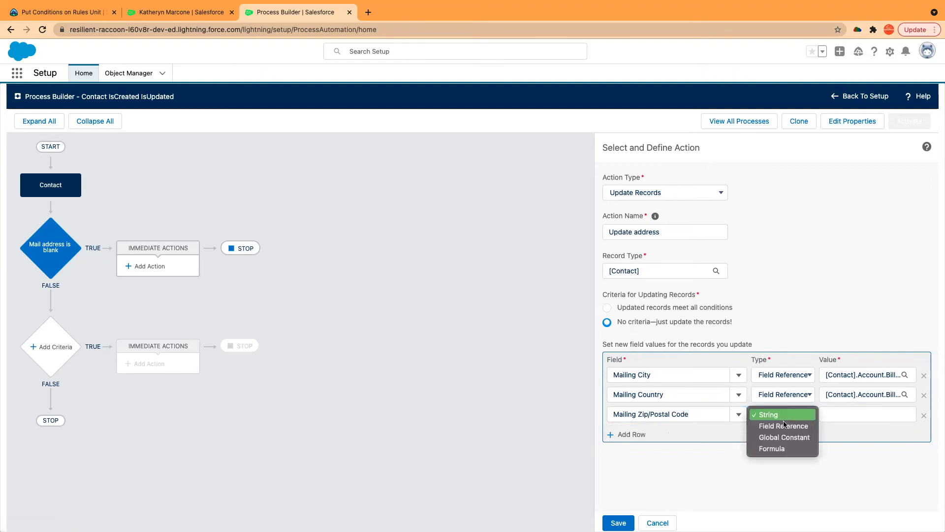
{"action": "left_click", "coordinate": [784, 424]}
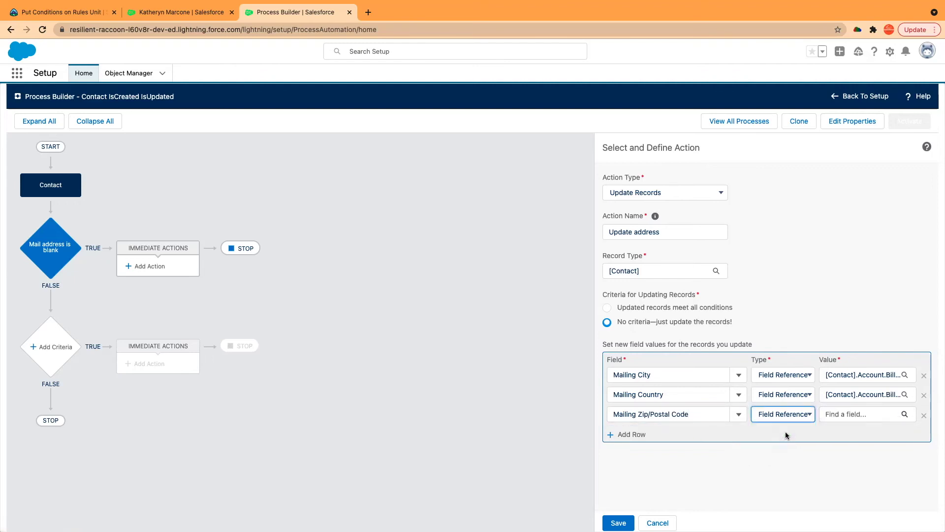
Step: Set the Mailing Zip/Postal Code value to the Billing Zip/Postal Code field of the contact's related account
{"action": "left_click", "coordinate": [858, 414]}
{"action": "type", "text": "accoun"}
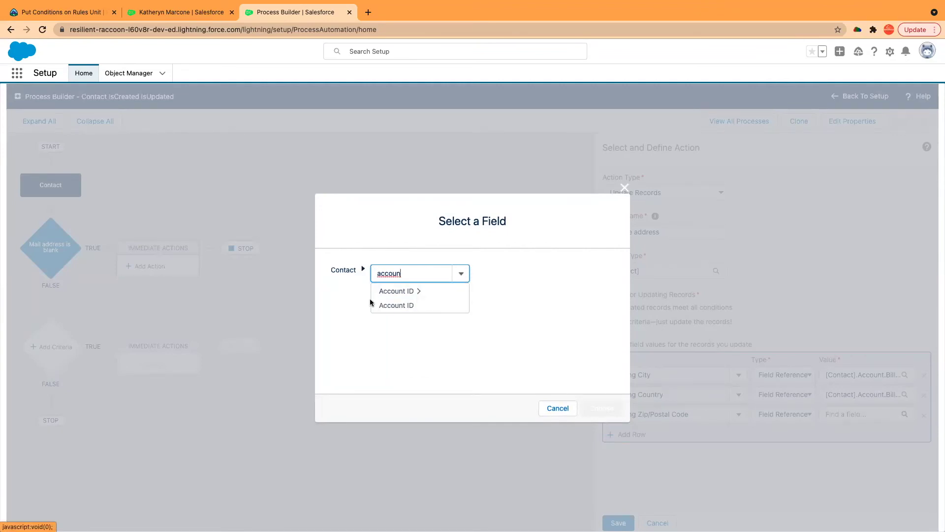
{"action": "left_click", "coordinate": [397, 291]}
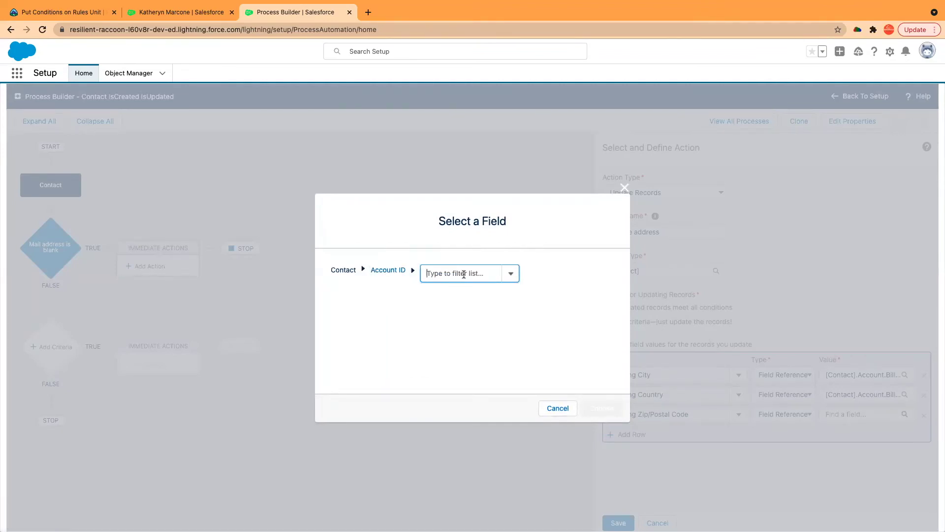
{"action": "type", "text": "zip"}
{"action": "left_click", "coordinate": [468, 291]}
{"action": "left_click", "coordinate": [602, 406]}
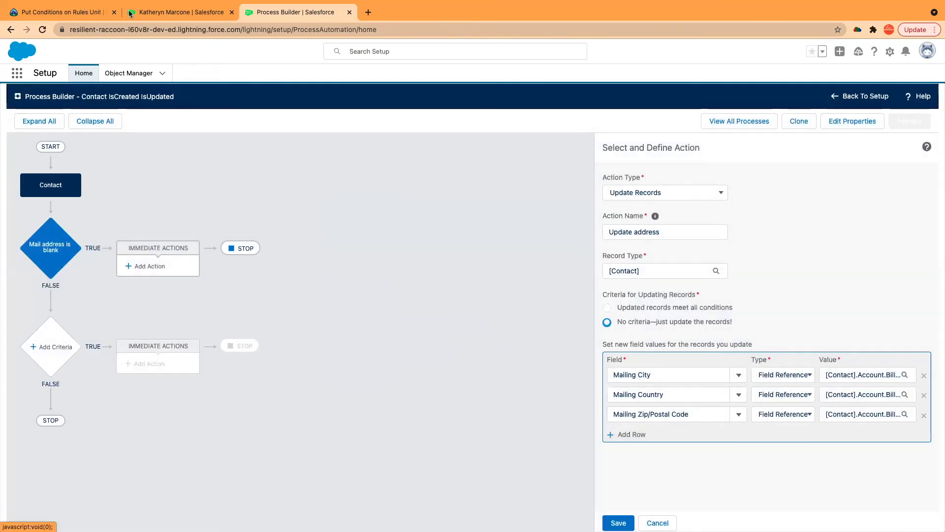
Step: Add a fourth field update for Mailing Street with the value type Field Reference
{"action": "left_click", "coordinate": [181, 12]}
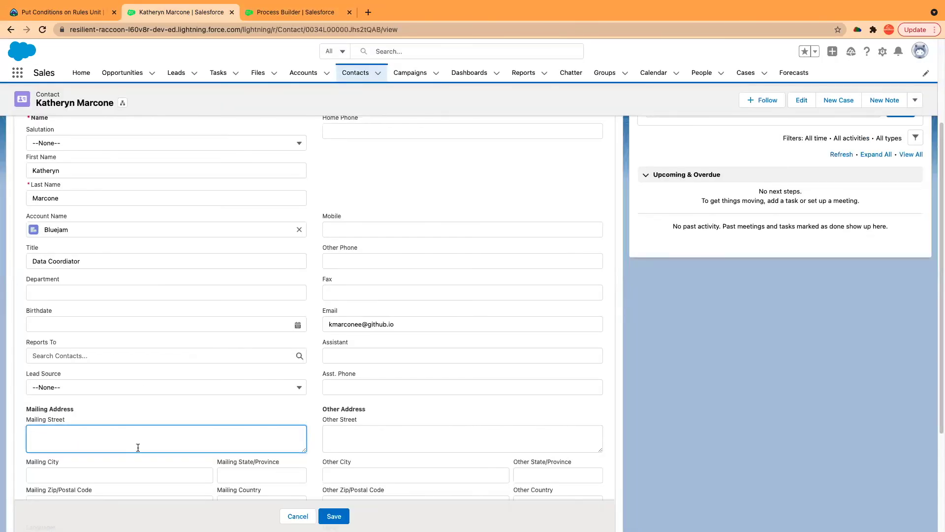
{"action": "scroll", "coordinate": [137, 414], "scroll_direction": "down", "scroll_amount": 2}
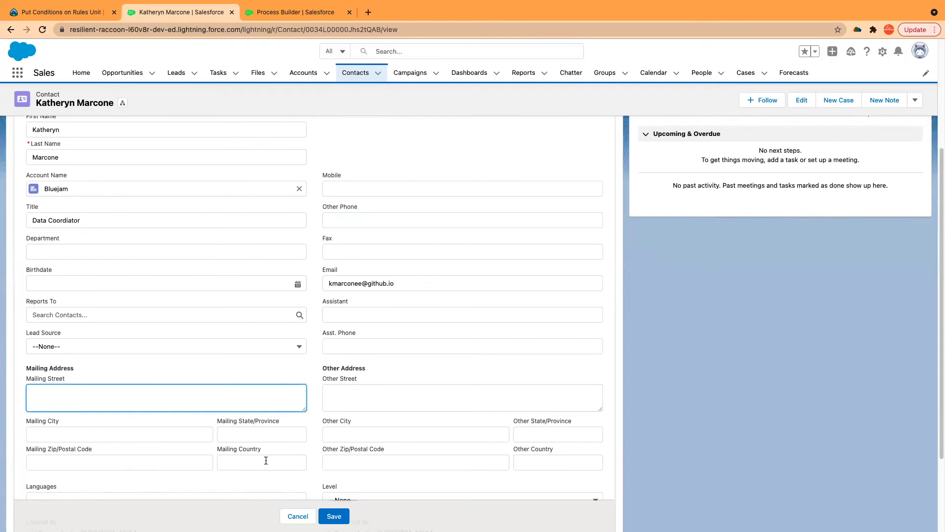
{"action": "left_click", "coordinate": [302, 13]}
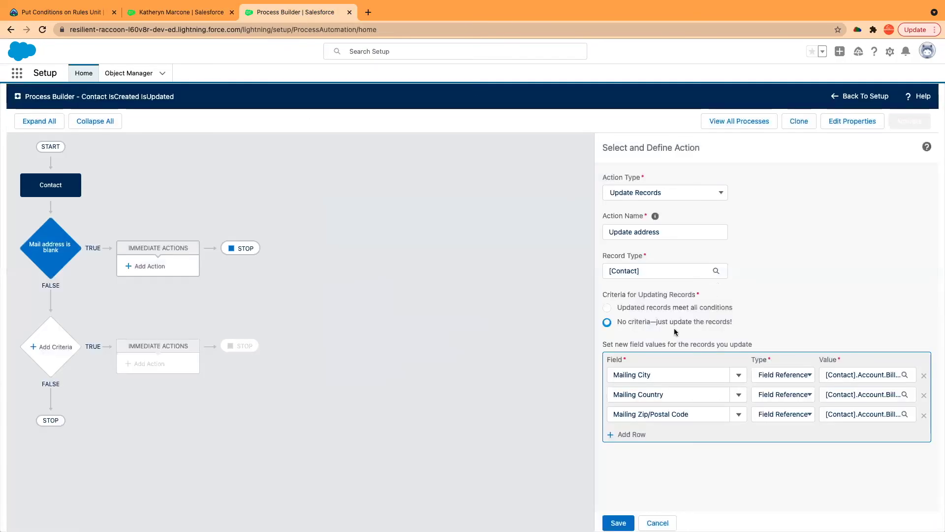
{"action": "left_click", "coordinate": [633, 435]}
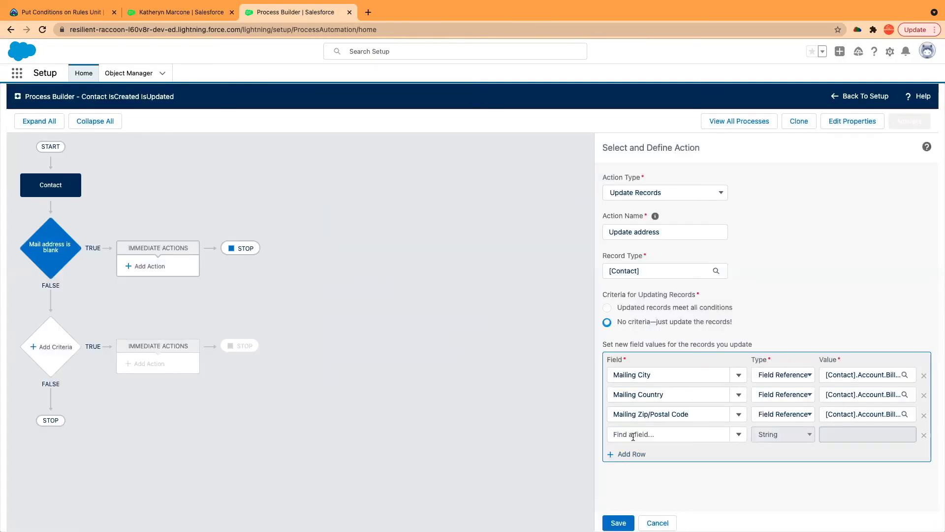
{"action": "left_click", "coordinate": [665, 435]}
{"action": "type", "text": "street"}
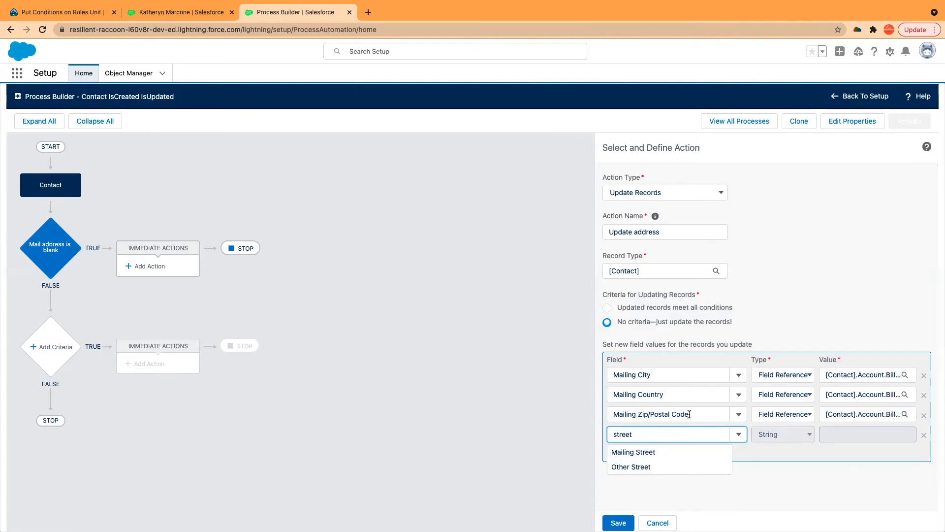
{"action": "left_click", "coordinate": [657, 452]}
{"action": "left_click", "coordinate": [804, 437]}
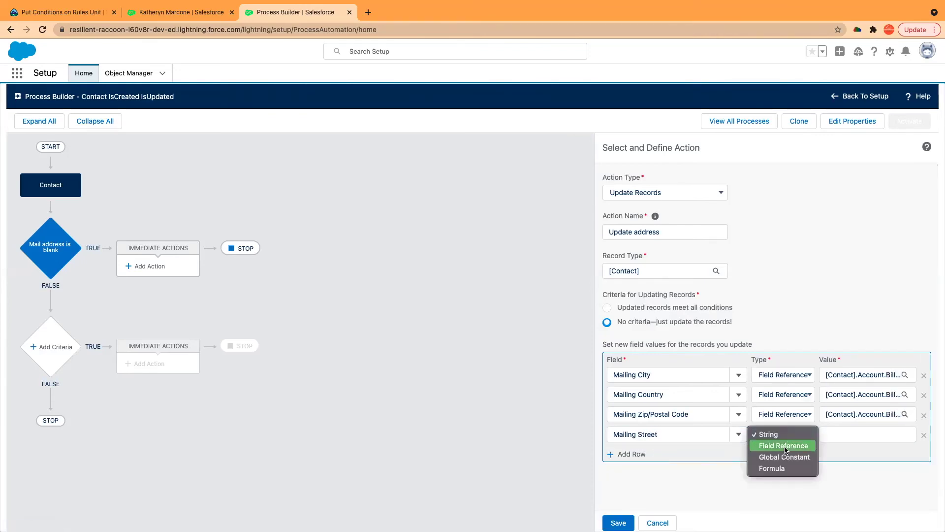
{"action": "left_click", "coordinate": [788, 446]}
{"action": "left_click", "coordinate": [775, 461]}
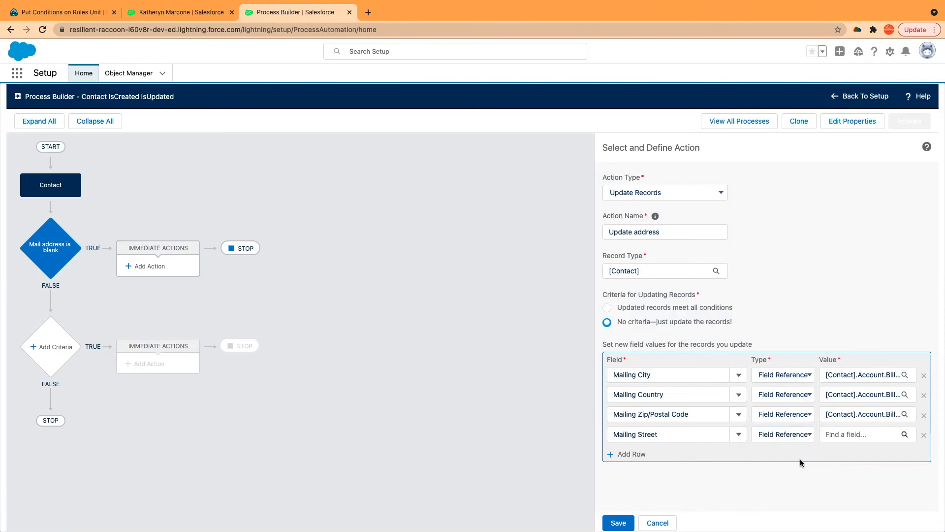
Step: Set the Mailing Street value to the Billing Street field of the contact's related account
{"action": "left_click", "coordinate": [861, 441]}
{"action": "type", "text": "account"}
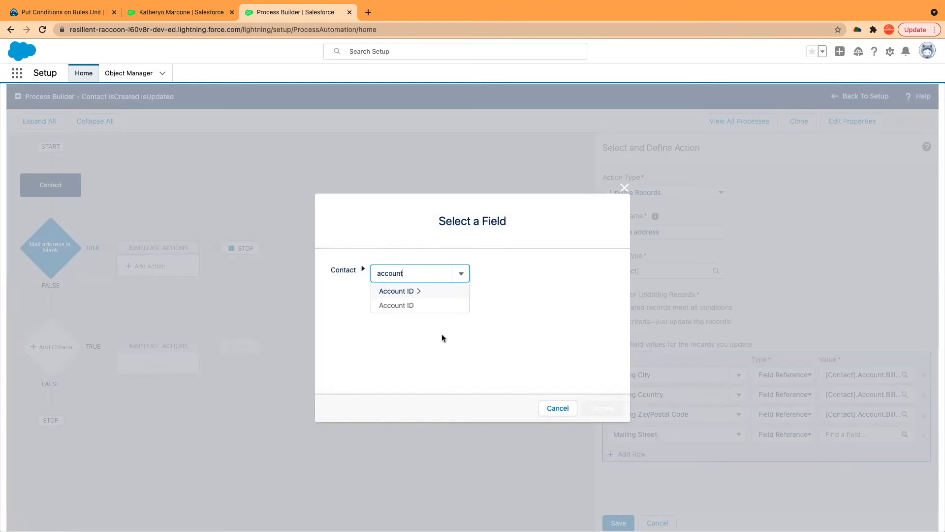
{"action": "left_click", "coordinate": [395, 292]}
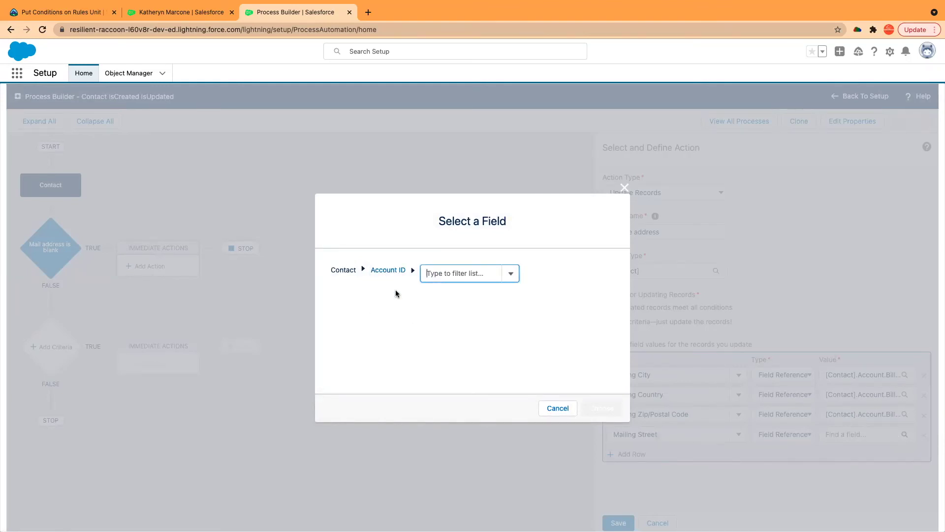
{"action": "type", "text": "street"}
{"action": "left_click", "coordinate": [451, 291]}
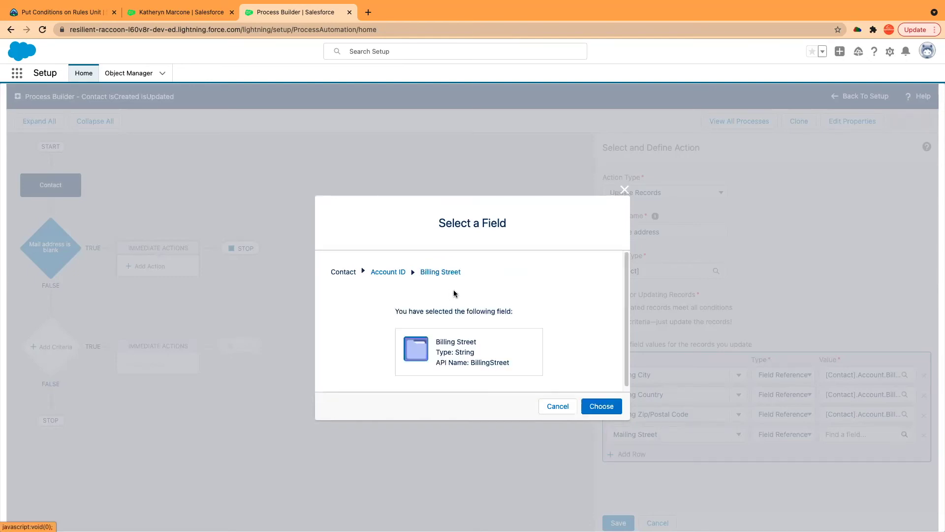
{"action": "left_click", "coordinate": [598, 409]}
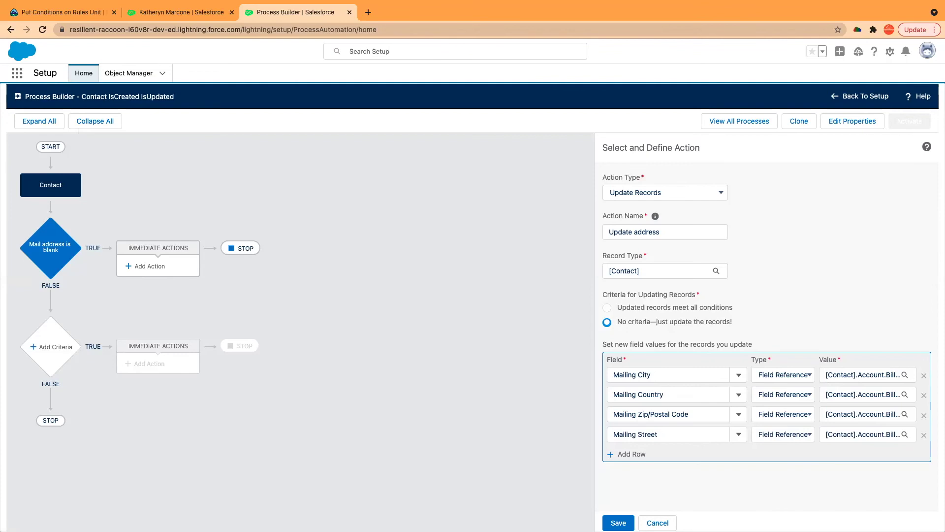
Step: Save the Update address action with its four field updates and activate the process
{"action": "left_click", "coordinate": [164, 13]}
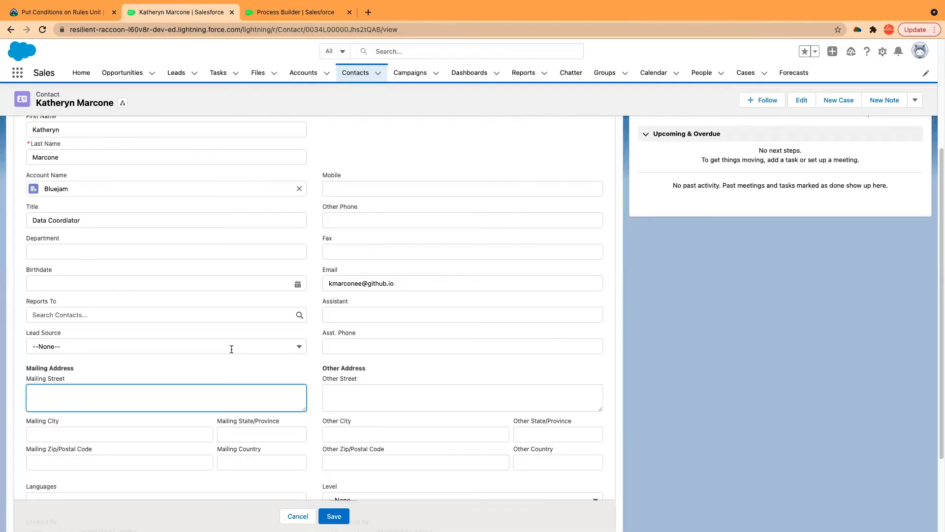
{"action": "scroll", "coordinate": [222, 347], "scroll_direction": "down", "scroll_amount": 3}
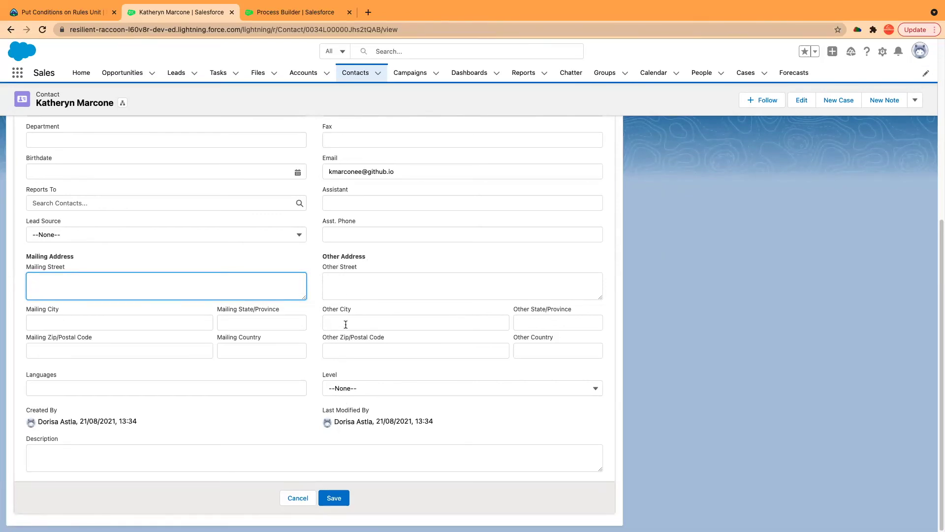
{"action": "left_click", "coordinate": [293, 12]}
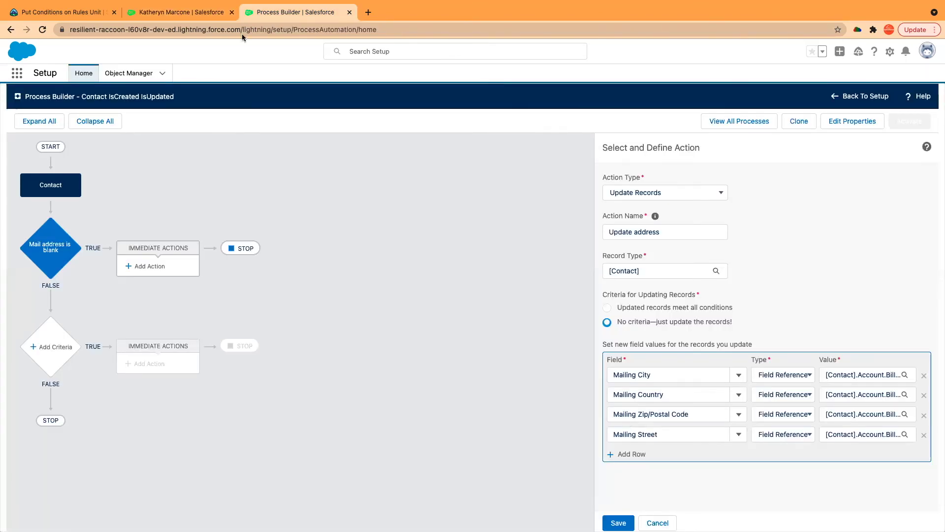
{"action": "left_click", "coordinate": [177, 14]}
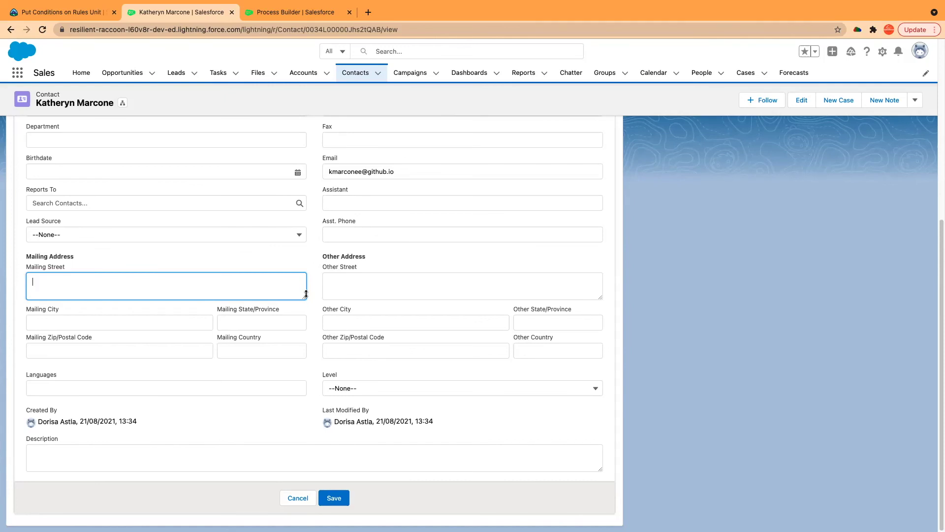
{"action": "left_click", "coordinate": [288, 12]}
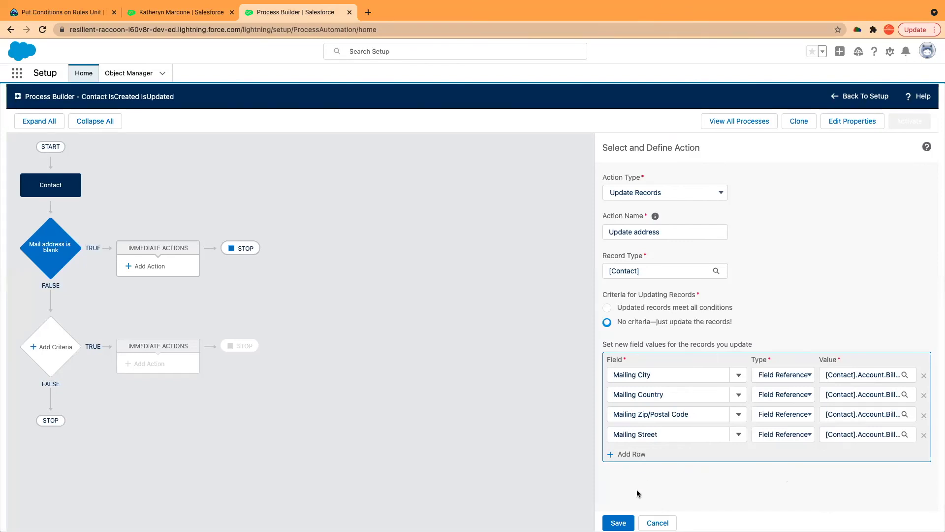
{"action": "left_click", "coordinate": [619, 523]}
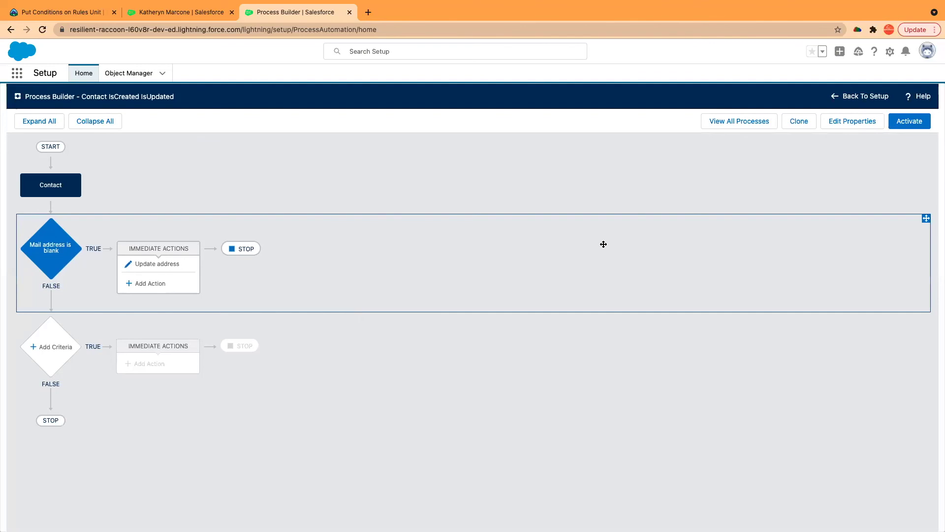
{"action": "left_click", "coordinate": [915, 124]}
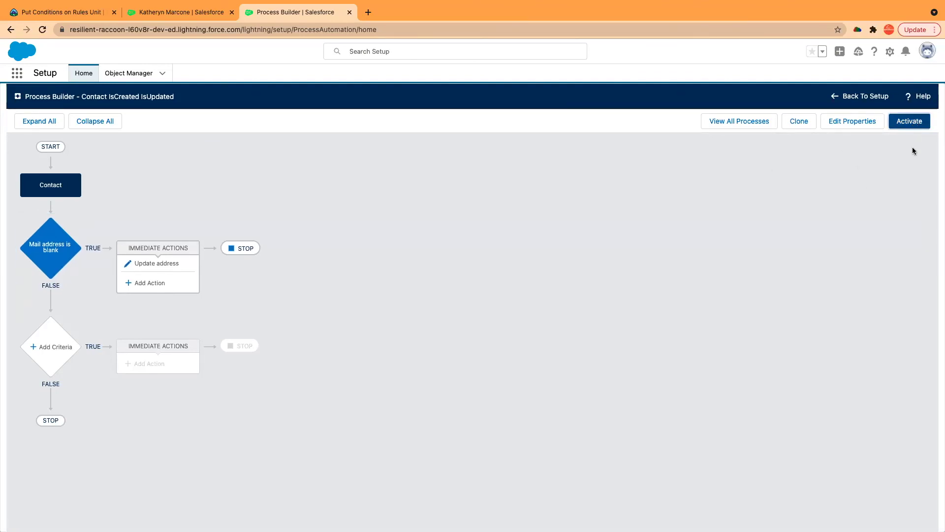
{"action": "left_click", "coordinate": [614, 362]}
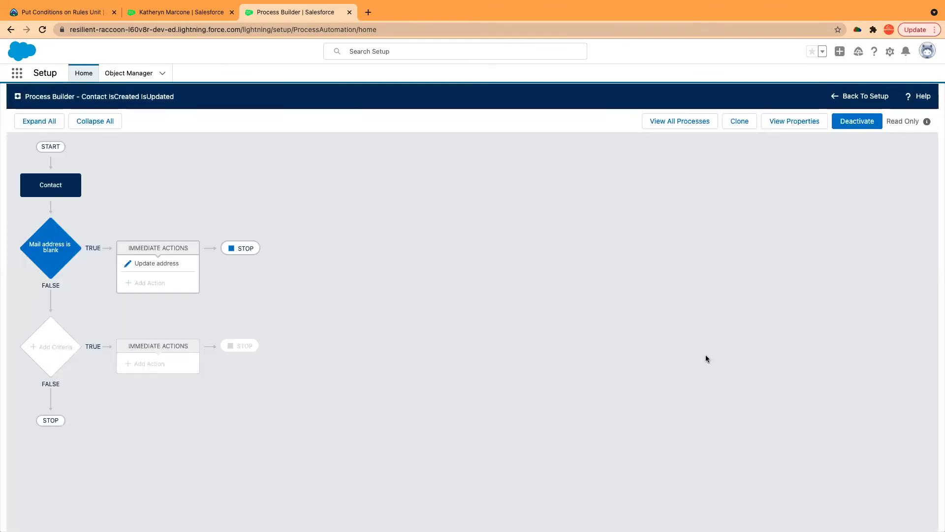
Step: Save the contact record open for editing with its mailing address fields left blank
{"action": "left_click", "coordinate": [170, 12]}
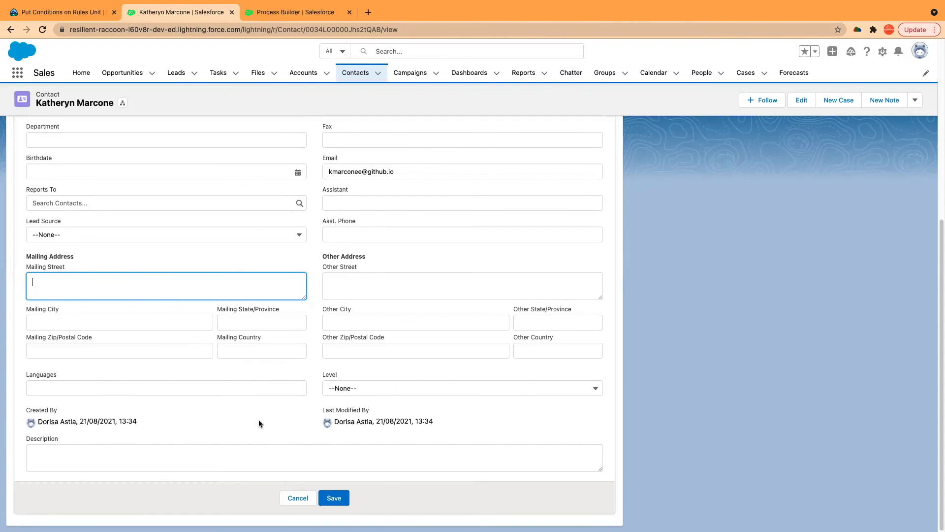
{"action": "left_click", "coordinate": [333, 498]}
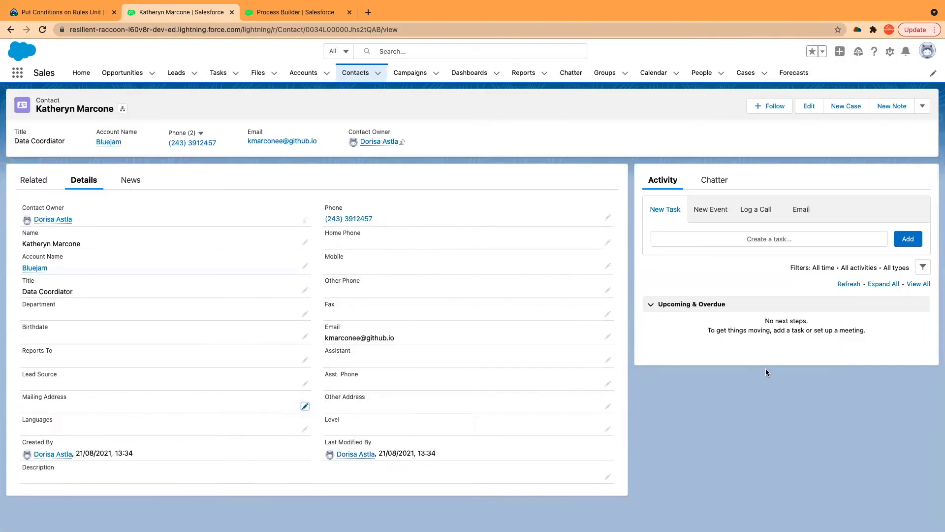